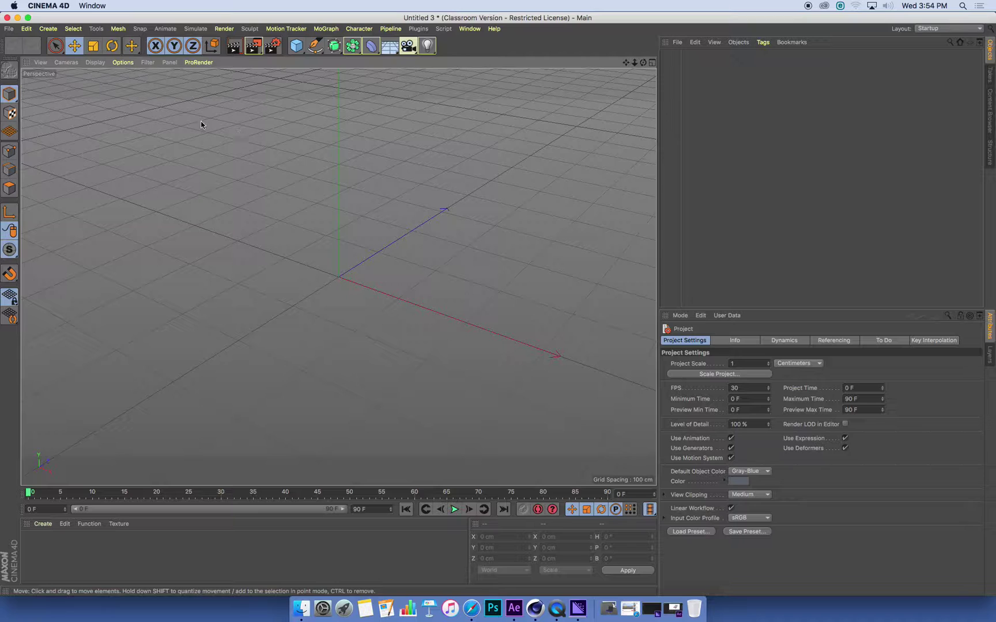
# Add a Tube primitive to the empty scene
pyautogui.click(48, 28)
pyautogui.moveTo(53, 44)
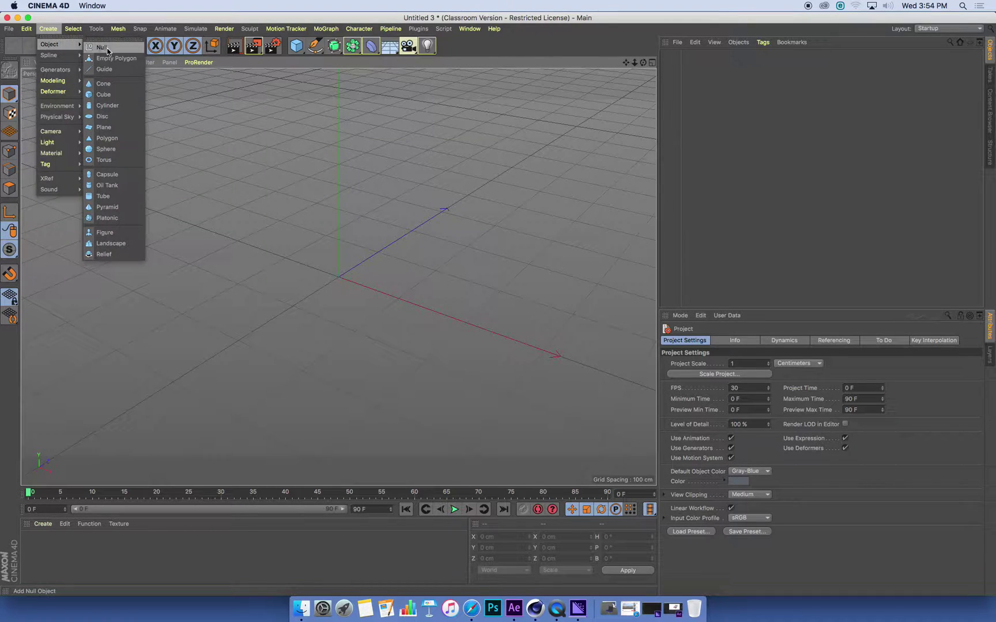
pyautogui.click(109, 195)
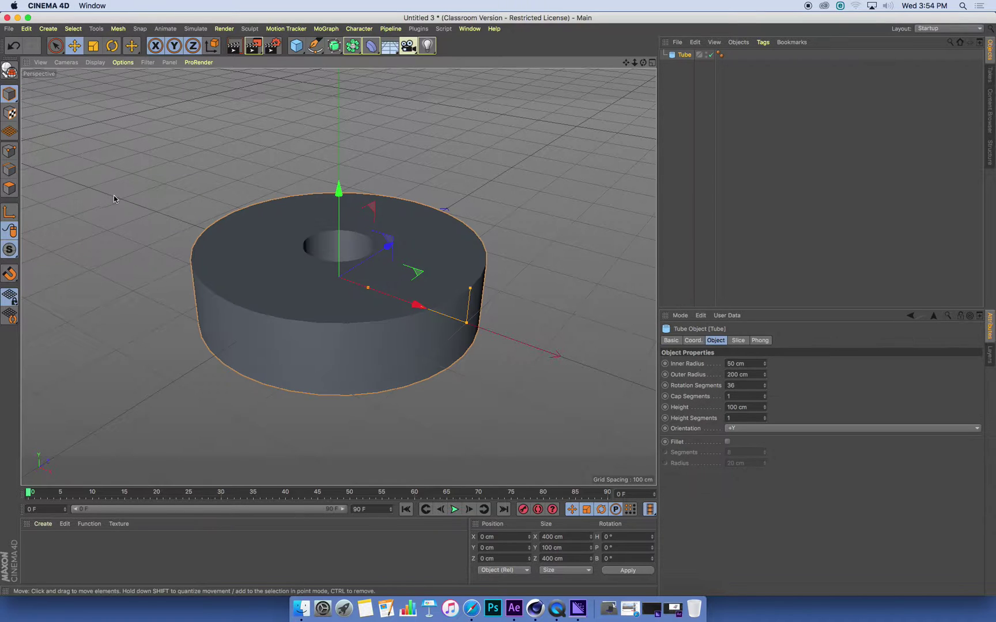
pyautogui.keyDown('alt'); pyautogui.moveTo(411, 290); pyautogui.dragTo(440, 298); pyautogui.keyUp('alt')
pyautogui.keyDown('alt'); pyautogui.moveTo(441, 298); pyautogui.dragTo(391, 296, button='right'); pyautogui.keyUp('alt')
pyautogui.keyDown('alt'); pyautogui.moveTo(391, 296); pyautogui.dragTo(417, 316, button='middle'); pyautogui.keyUp('alt')
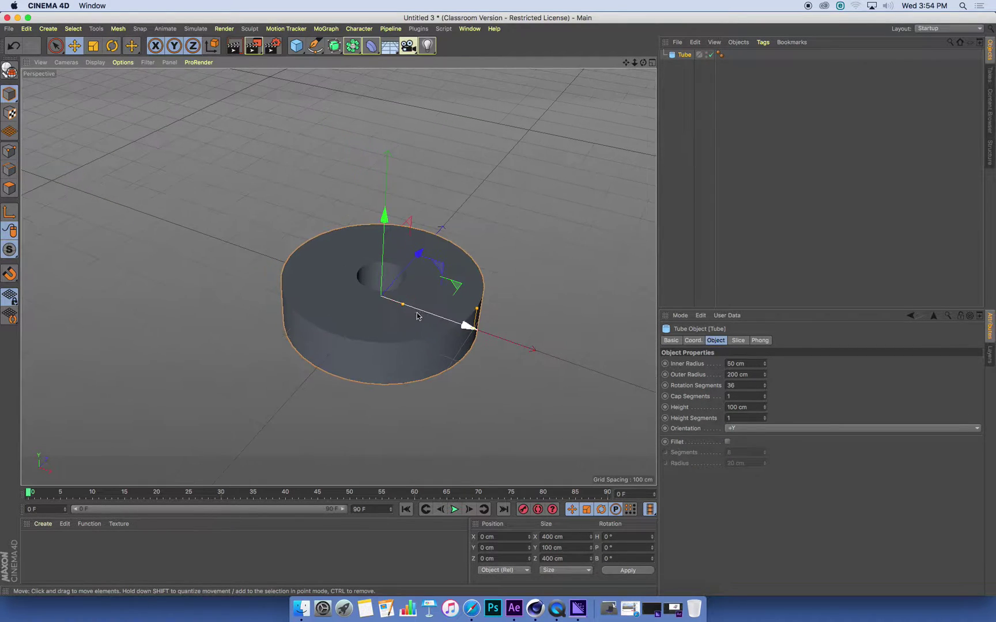
# Reshape the tube to about 42 cm inner radius, 53 cm outer radius and 431 cm height
pyautogui.moveTo(402, 306); pyautogui.dragTo(479, 228)
pyautogui.moveTo(450, 316)
pyautogui.keyDown('alt'); pyautogui.mouseDown()
pyautogui.moveTo(474, 321)
pyautogui.moveTo(462, 313)
pyautogui.mouseUp(); pyautogui.keyUp('alt')
pyautogui.keyDown('alt'); pyautogui.moveTo(462, 313); pyautogui.dragTo(492, 318, button='right'); pyautogui.keyUp('alt')
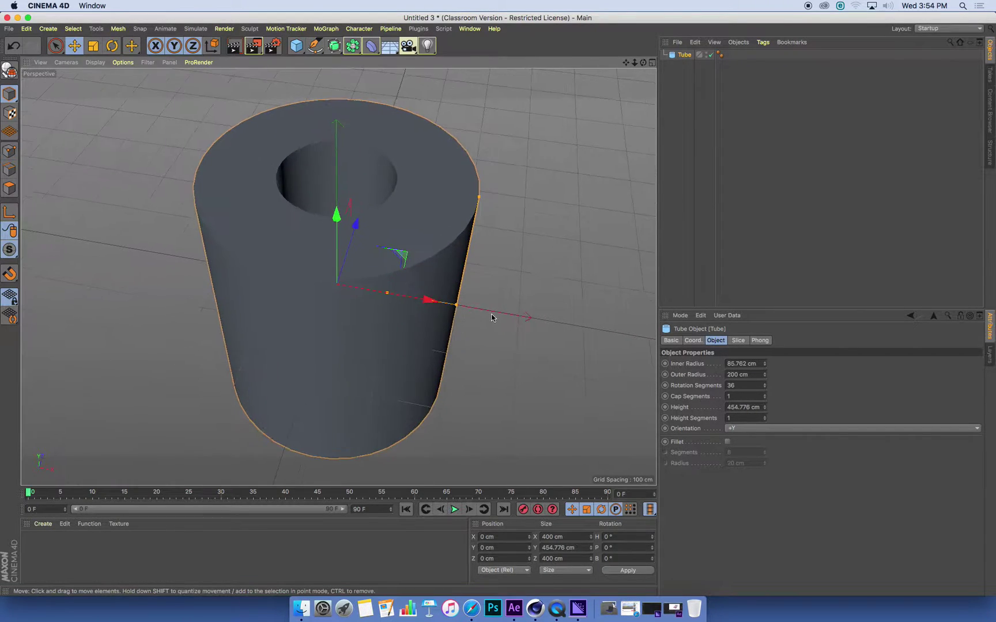
pyautogui.moveTo(460, 312); pyautogui.dragTo(397, 271)
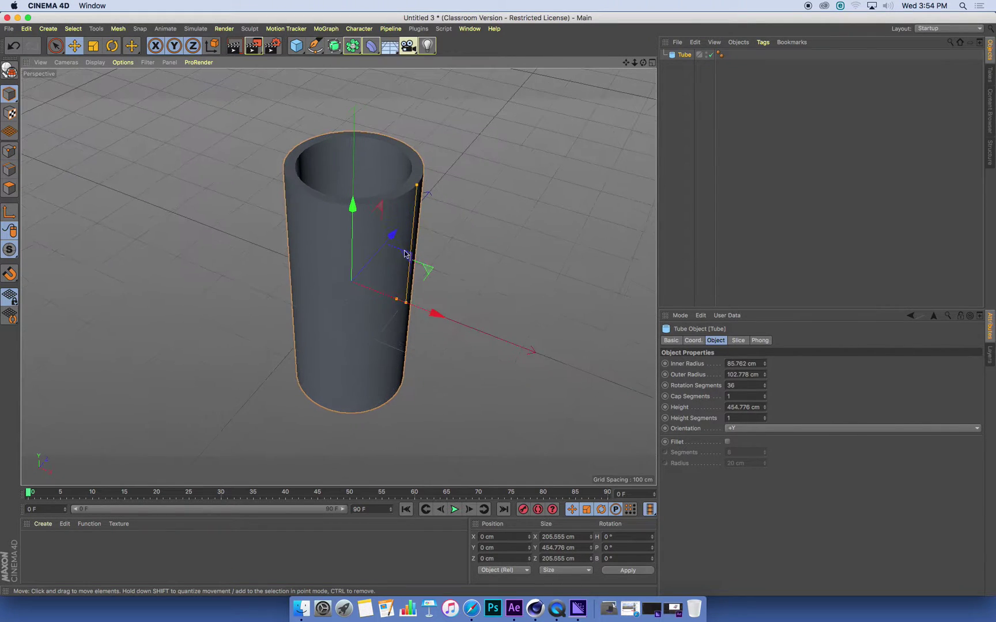
pyautogui.moveTo(417, 190)
pyautogui.mouseDown()
pyautogui.moveTo(410, 230)
pyautogui.moveTo(416, 194)
pyautogui.mouseUp()
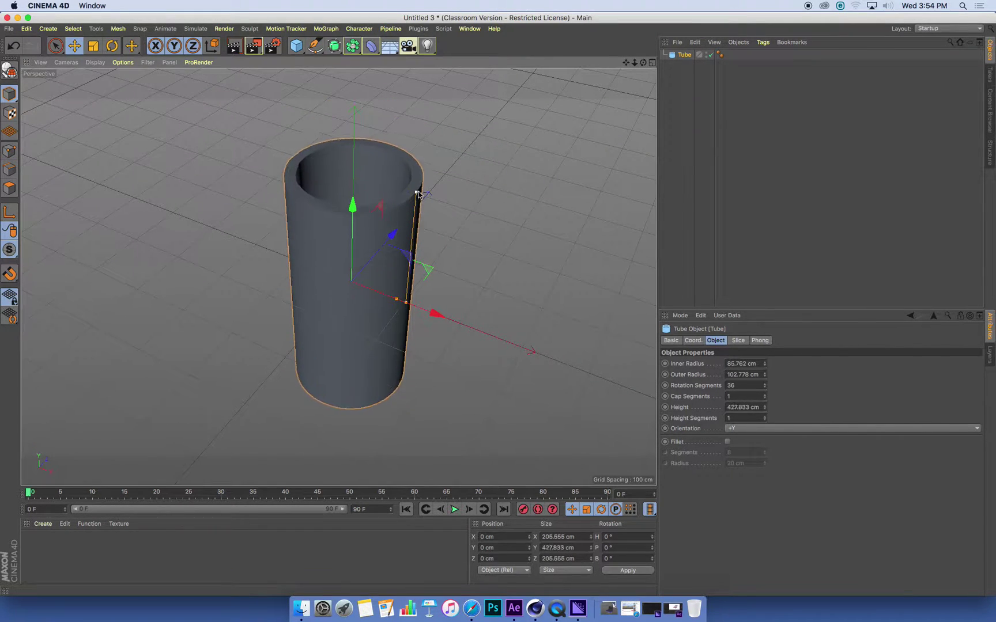
pyautogui.moveTo(397, 300); pyautogui.dragTo(378, 291)
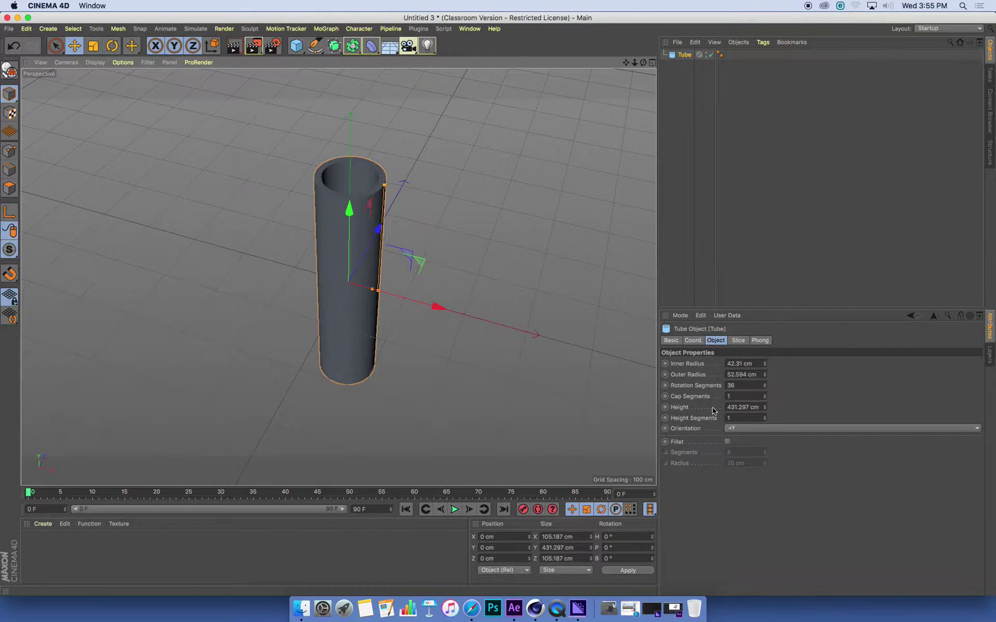
# Set the tube's rotation segments to 3 to give it a triangular profile
pyautogui.click(691, 386)
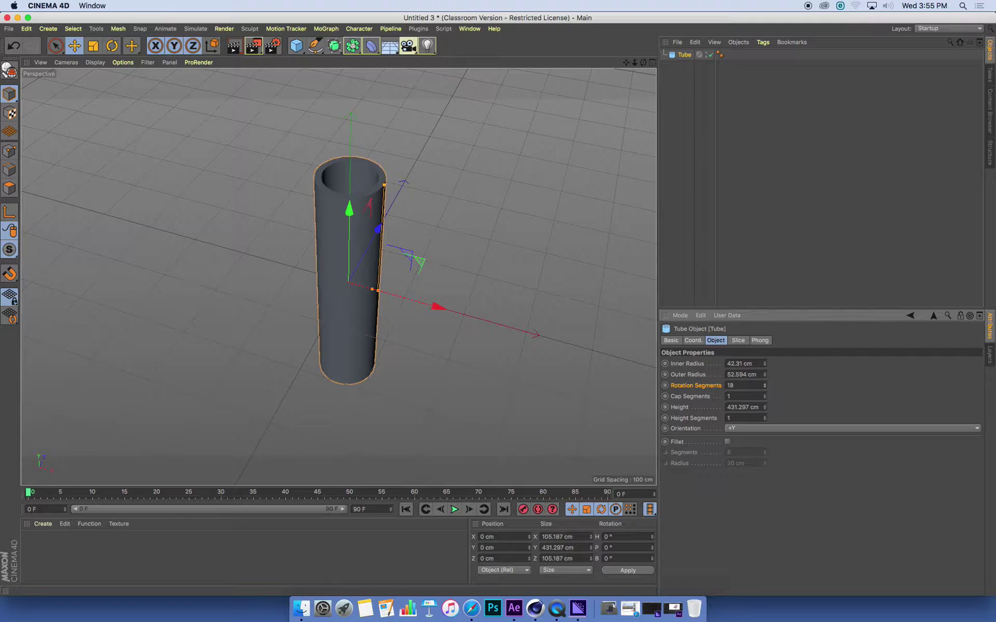
pyautogui.moveTo(764, 385)
pyautogui.mouseDown()
pyautogui.moveTo(764, 398)
pyautogui.moveTo(764, 375)
pyautogui.moveTo(764, 398)
pyautogui.mouseUp()
pyautogui.moveTo(413, 264)
pyautogui.keyDown('alt'); pyautogui.mouseDown()
pyautogui.moveTo(420, 283)
pyautogui.moveTo(415, 249)
pyautogui.mouseUp(); pyautogui.keyUp('alt')
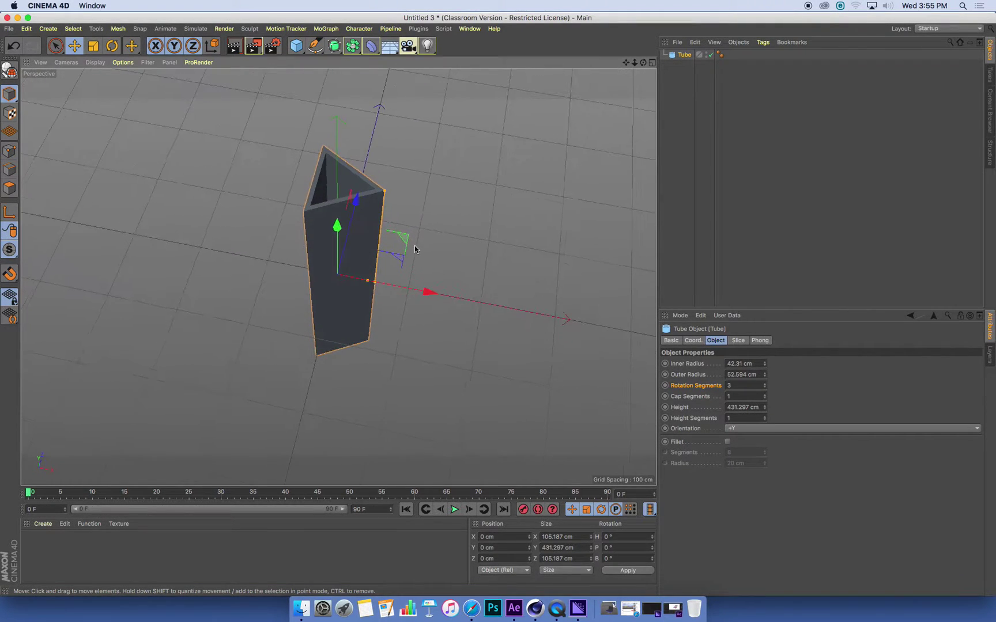
# Set the viewport display to Gouraud Shading (Lines)
pyautogui.click(95, 63)
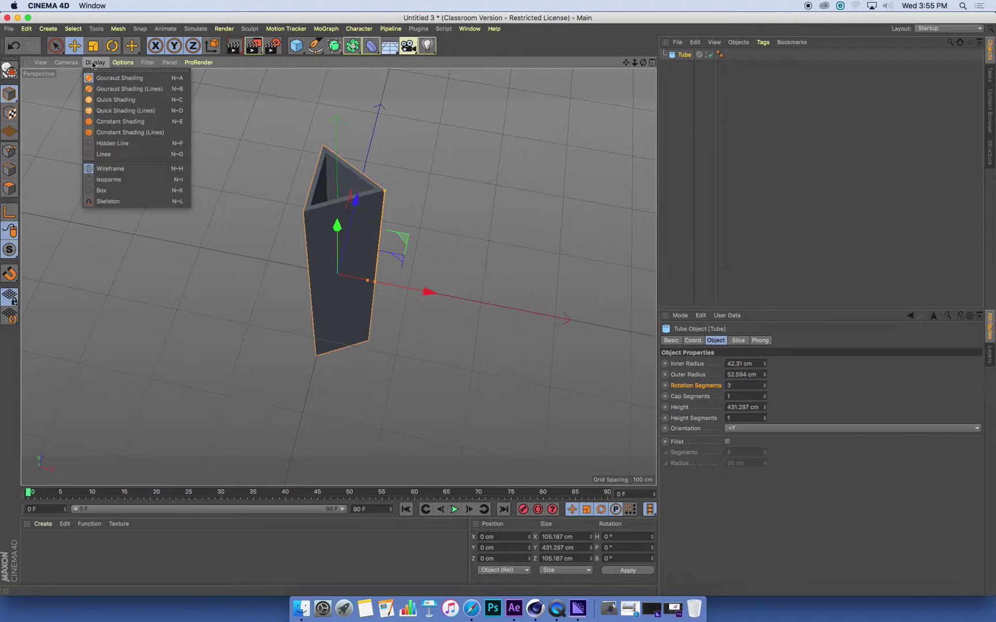
pyautogui.click(155, 90)
pyautogui.keyDown('alt'); pyautogui.moveTo(366, 233); pyautogui.dragTo(434, 182); pyautogui.keyUp('alt')
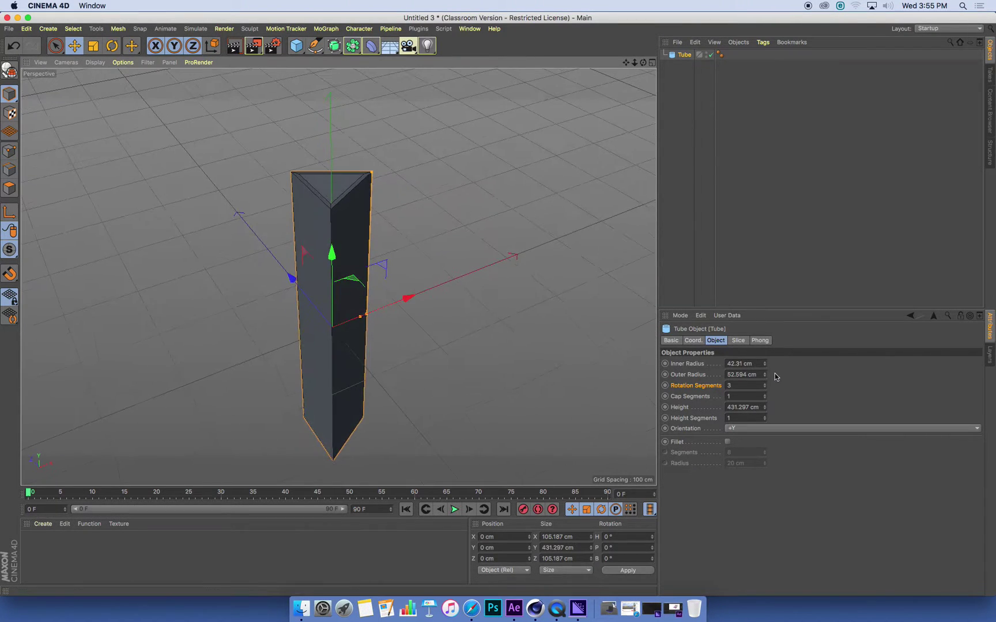
# Shorten the triangular tube to a height of about 219 cm
pyautogui.moveTo(764, 386); pyautogui.dragTo(767, 427)
pyautogui.keyDown('alt'); pyautogui.moveTo(338, 276); pyautogui.dragTo(326, 249); pyautogui.keyUp('alt')
pyautogui.moveTo(400, 188); pyautogui.dragTo(405, 277)
pyautogui.scroll(-2, 426, 251)
pyautogui.keyDown('alt'); pyautogui.moveTo(424, 251); pyautogui.dragTo(291, 186, button='middle'); pyautogui.keyUp('alt')
pyautogui.scroll(-2, 351, 206)
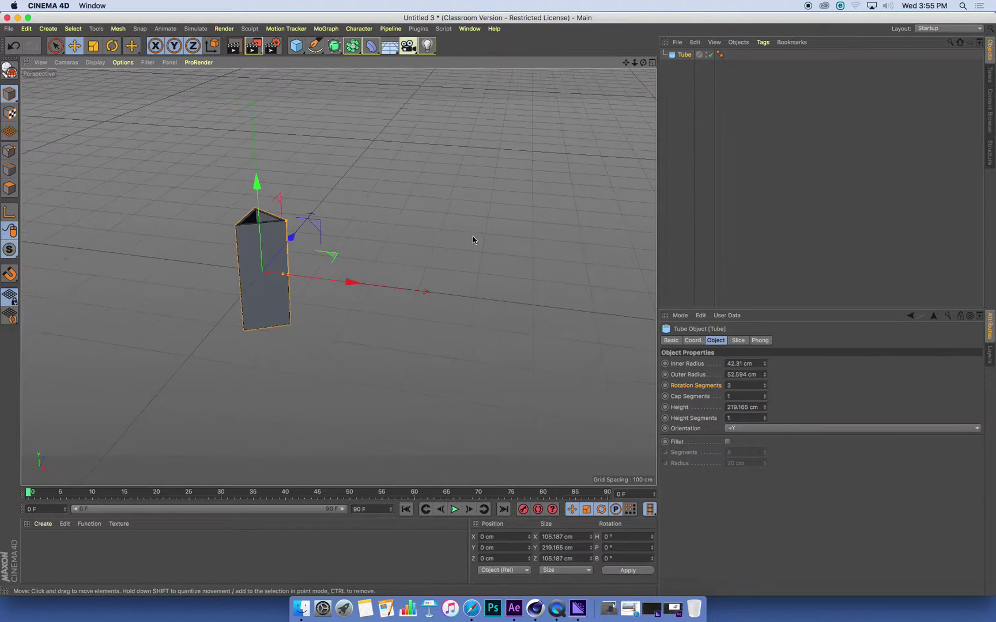
pyautogui.scroll(-2, 455, 245)
pyautogui.keyDown('alt'); pyautogui.moveTo(392, 222); pyautogui.dragTo(351, 187, button='middle'); pyautogui.keyUp('alt')
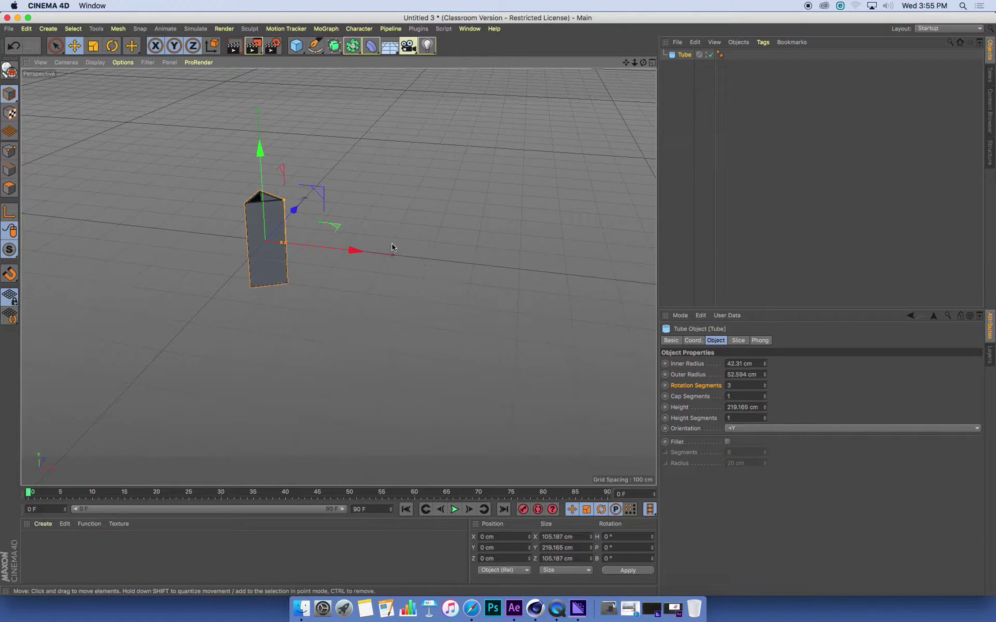
# Add a Sphere primitive and enlarge its radius to about 451 cm
pyautogui.click(49, 30)
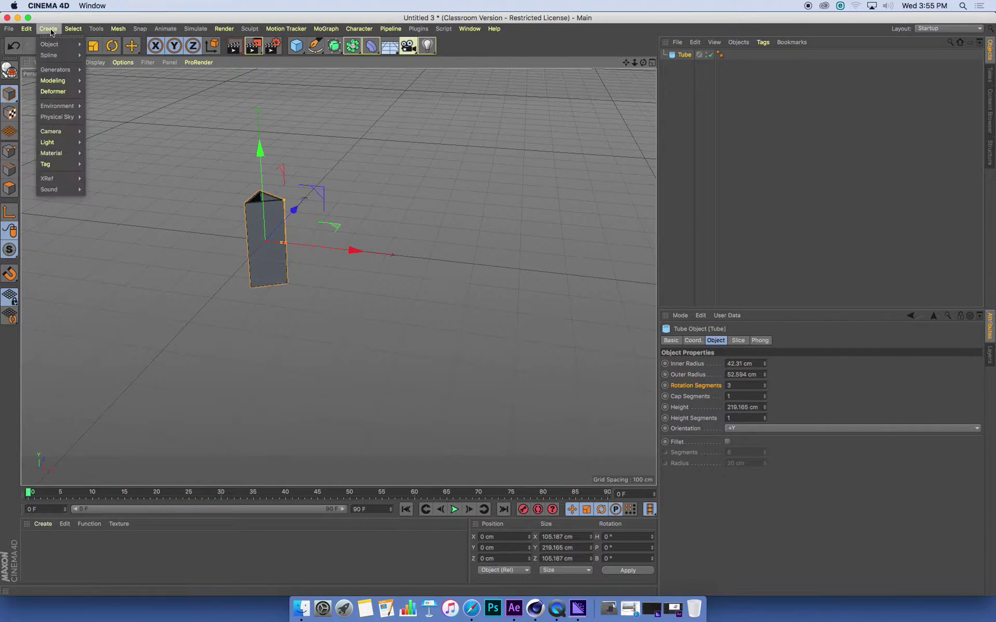
pyautogui.moveTo(58, 44)
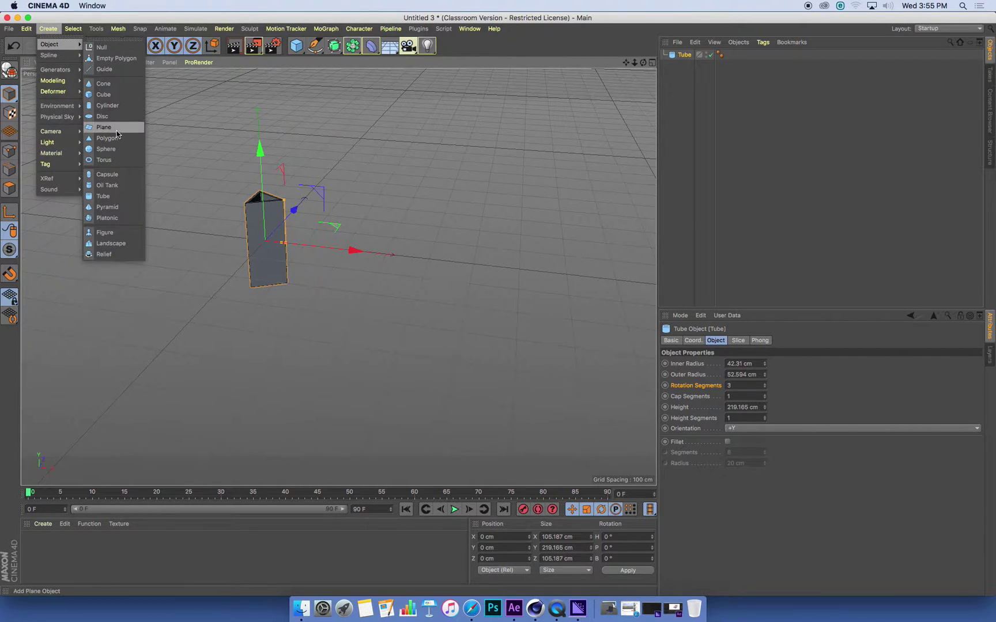
pyautogui.click(122, 151)
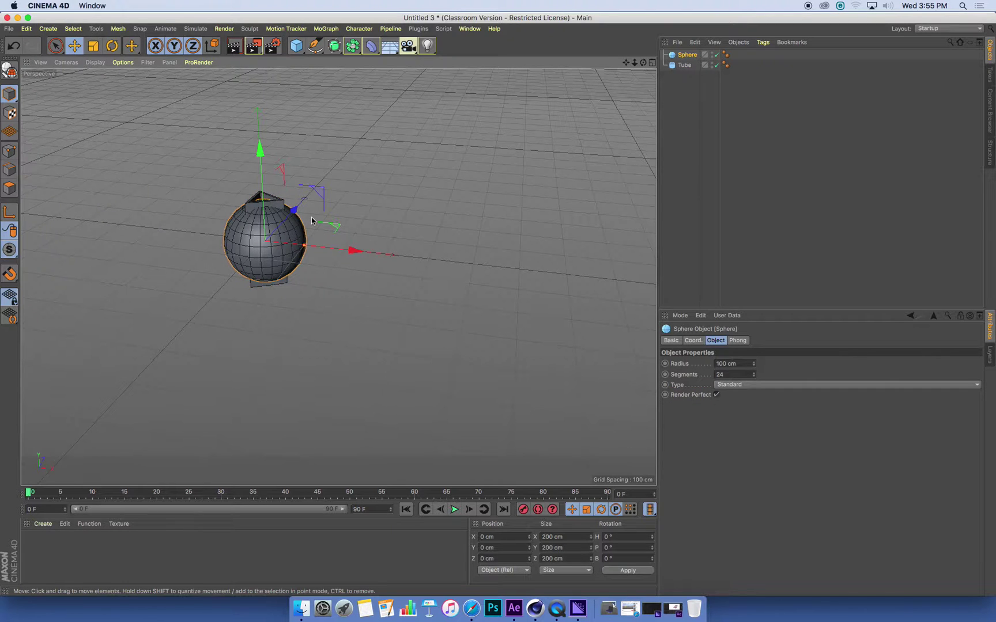
pyautogui.moveTo(304, 246); pyautogui.dragTo(473, 271)
pyautogui.scroll(-6, 482, 252)
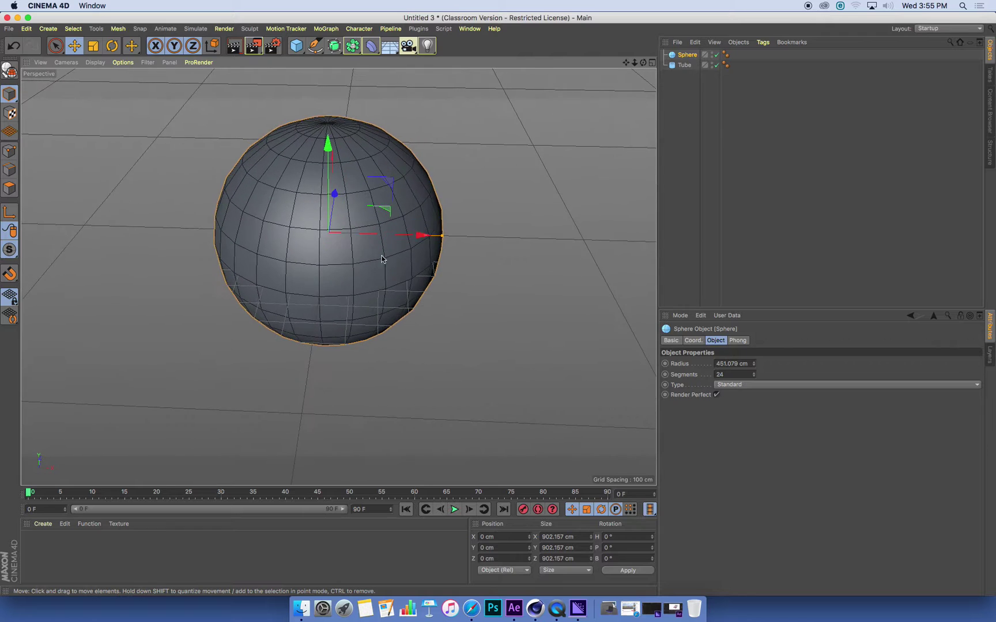
pyautogui.scroll(-2, 380, 257)
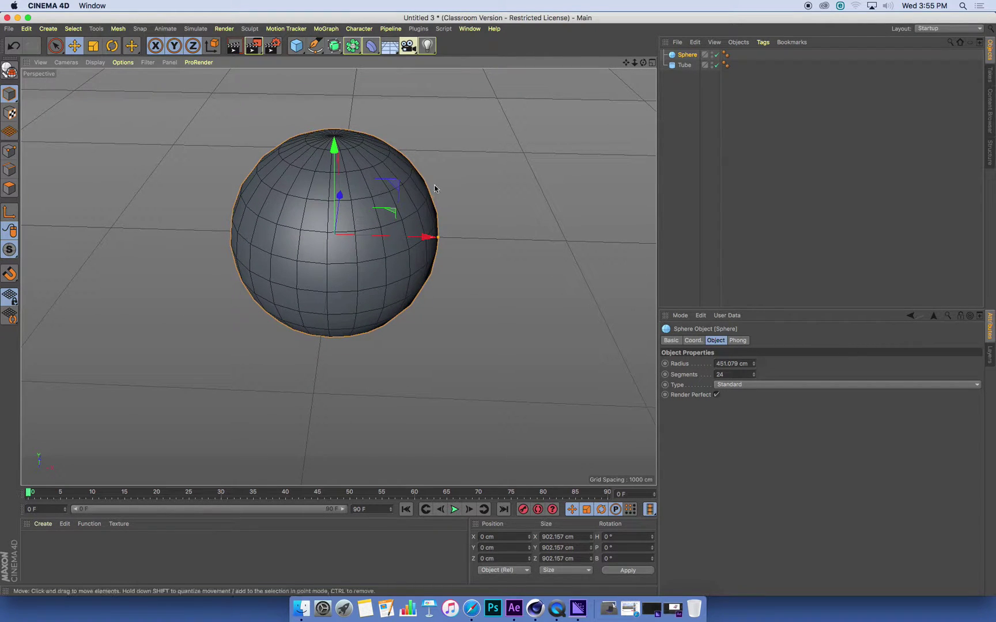
# Add a MoGraph Cloner and make the tube its child
pyautogui.click(334, 31)
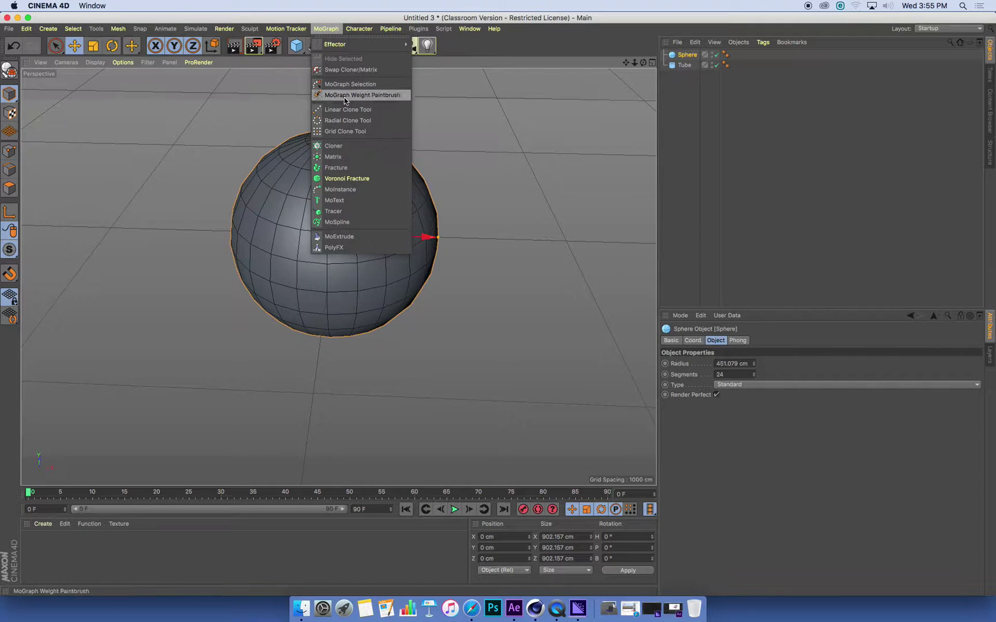
pyautogui.click(341, 146)
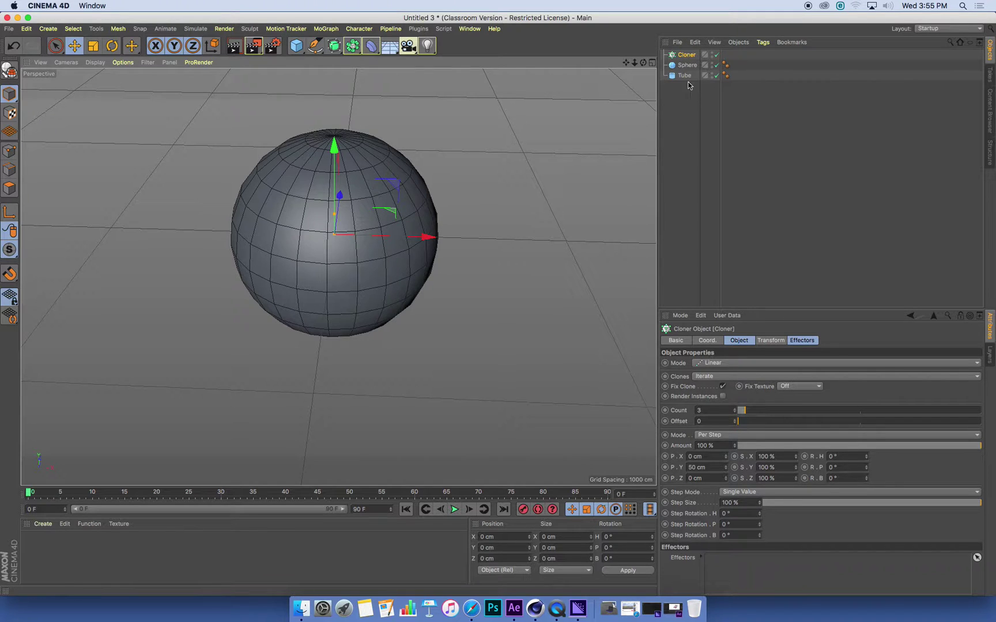
pyautogui.moveTo(684, 75); pyautogui.dragTo(692, 58)
pyautogui.click(689, 55)
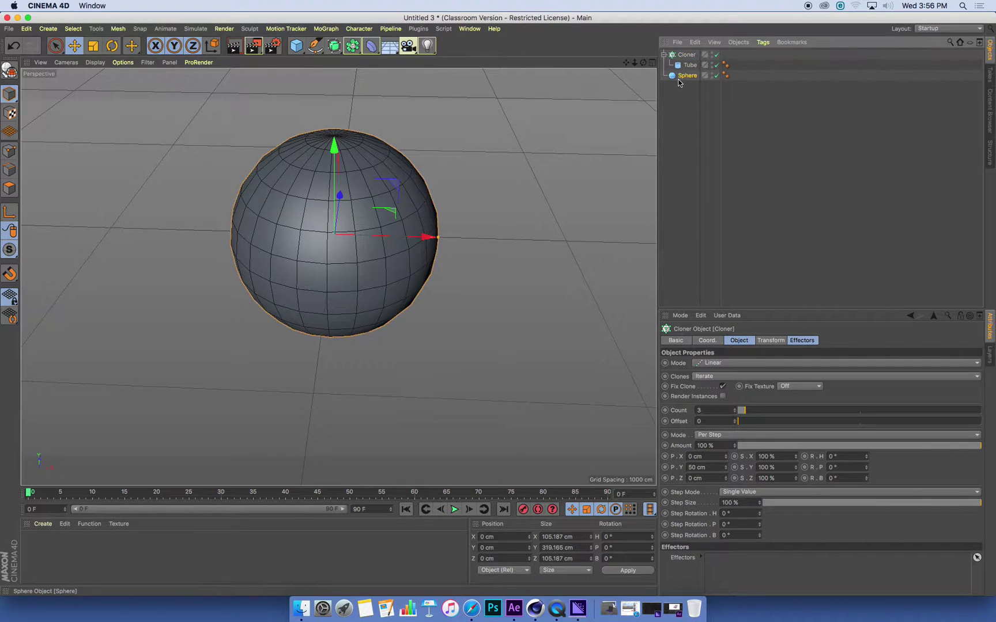
# Move the sphere along the X axis to about -1254 cm, clear of the cloned tubes
pyautogui.click(432, 239)
pyautogui.moveTo(434, 236); pyautogui.dragTo(147, 248)
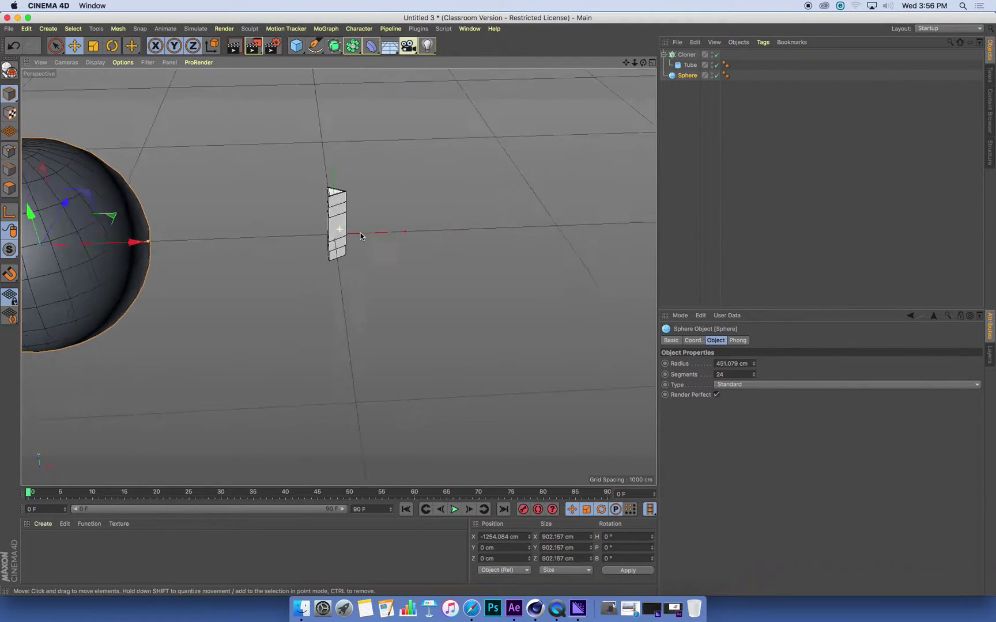
pyautogui.scroll(10, 350, 231)
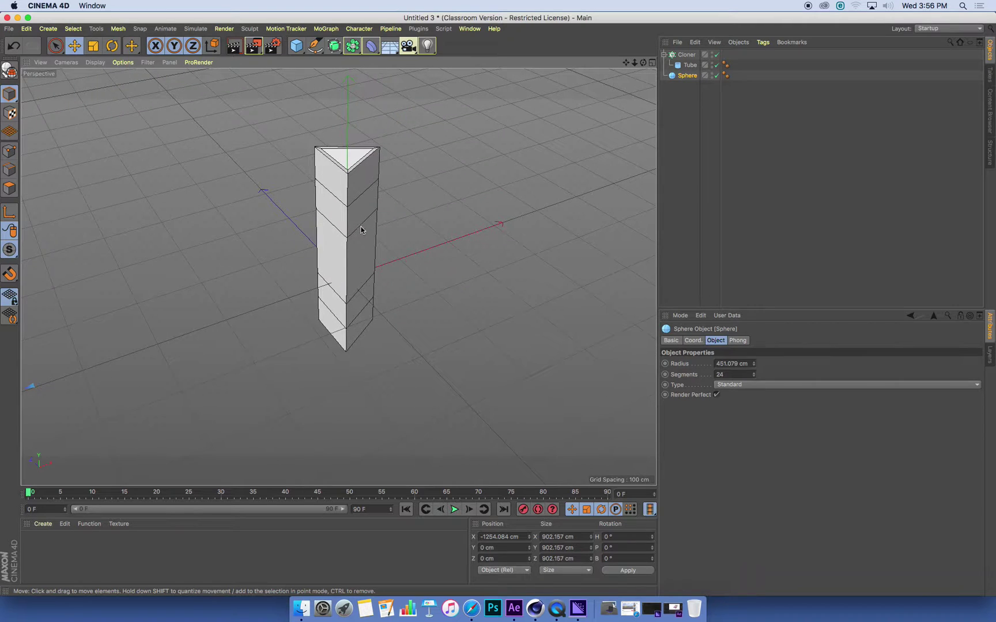
# Set the Cloner's linear Y position offset per step to 374 cm
pyautogui.click(685, 55)
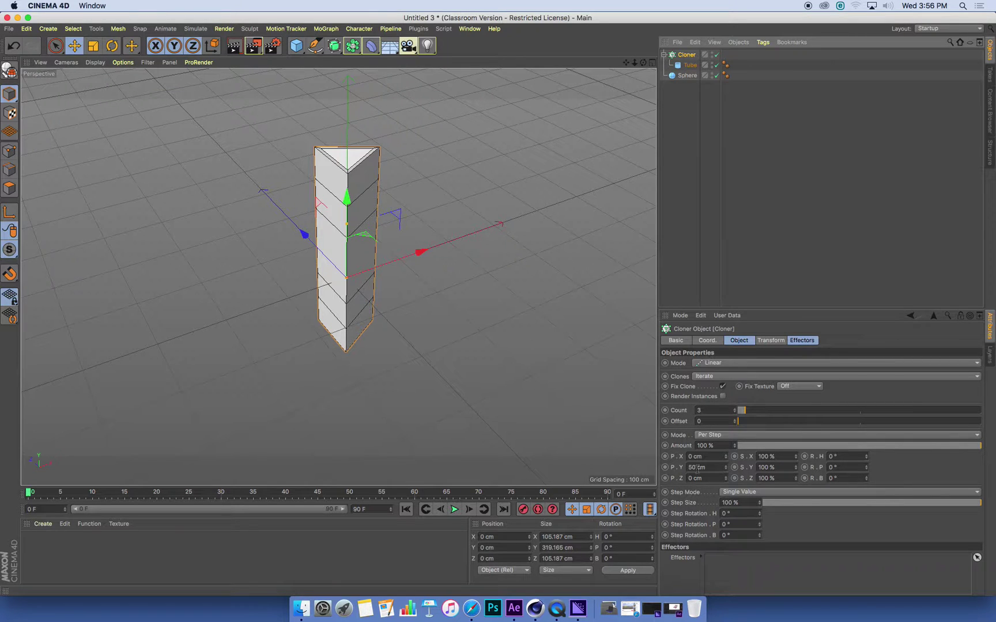
pyautogui.moveTo(725, 467)
pyautogui.mouseDown()
pyautogui.moveTo(726, 440)
pyautogui.moveTo(725, 476)
pyautogui.moveTo(725, 462)
pyautogui.mouseUp()
pyautogui.press('super+z')
pyautogui.keyDown('alt'); pyautogui.moveTo(518, 322); pyautogui.dragTo(486, 332, button='right'); pyautogui.keyUp('alt')
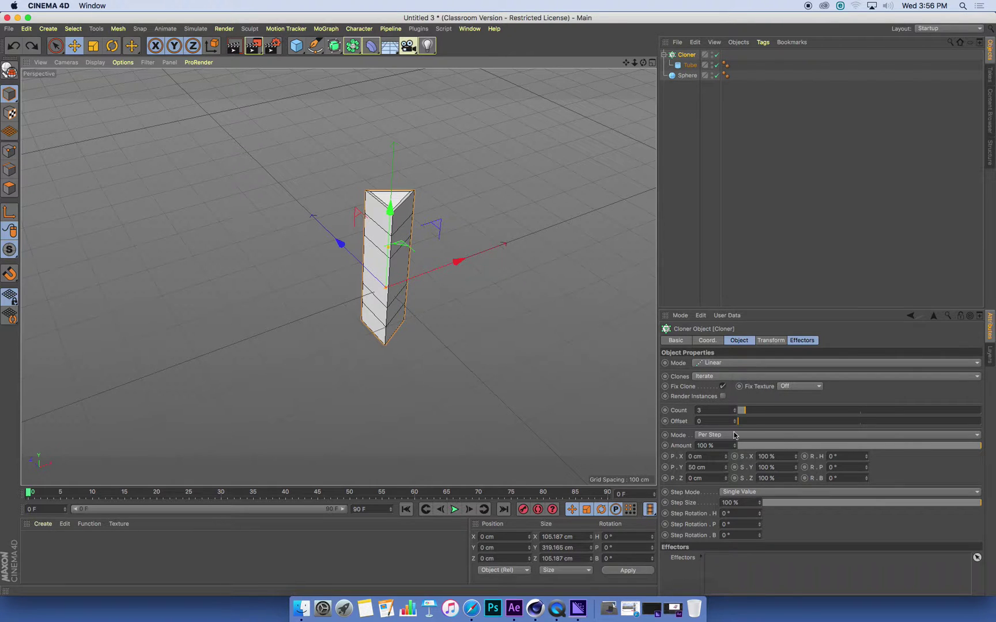
pyautogui.moveTo(727, 467); pyautogui.dragTo(532, 430)
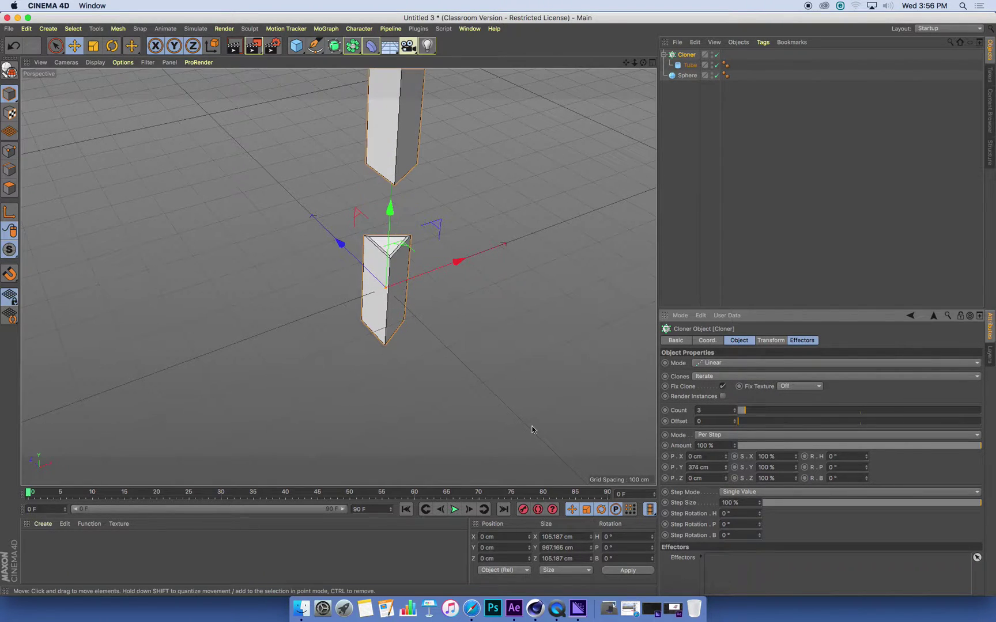
pyautogui.scroll(-5, 532, 429)
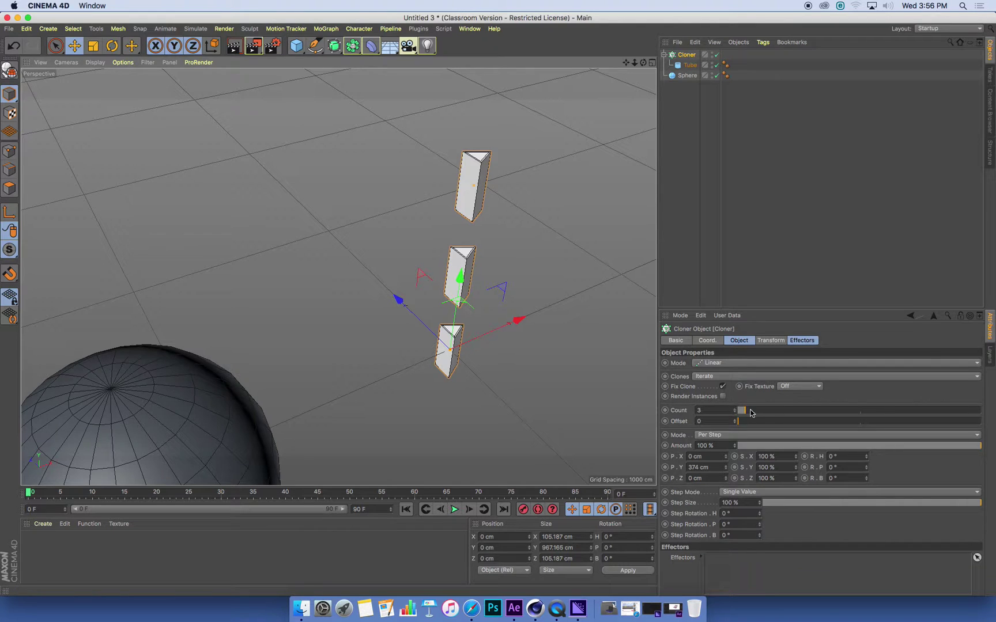
# Increase the Cloner's linear clone count to 11
pyautogui.moveTo(751, 413); pyautogui.dragTo(765, 412)
pyautogui.keyDown('alt'); pyautogui.moveTo(566, 346); pyautogui.dragTo(566, 275); pyautogui.keyUp('alt')
pyautogui.scroll(-4, 566, 346)
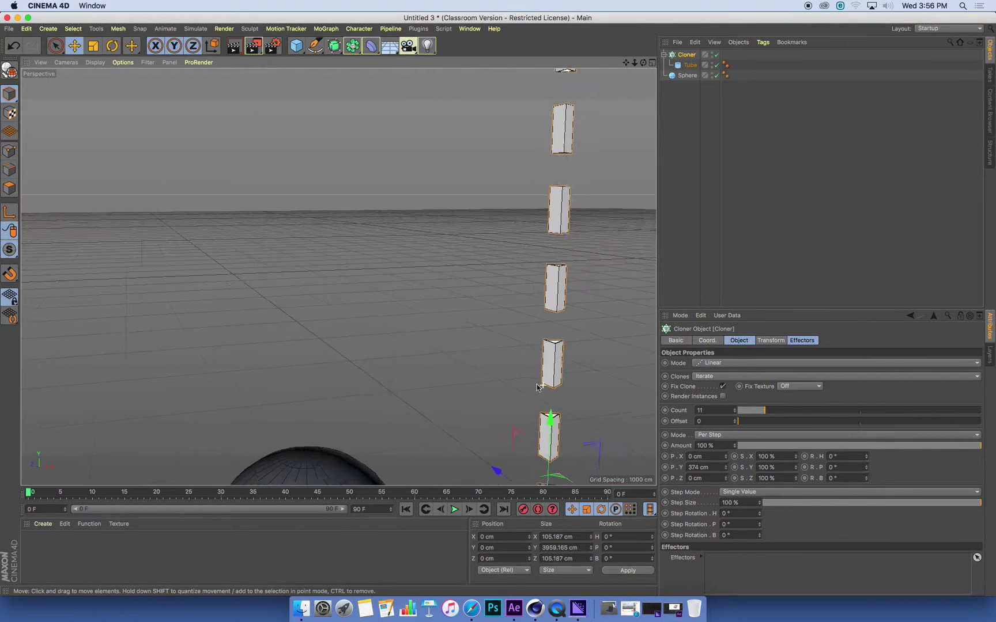
pyautogui.keyDown('alt'); pyautogui.moveTo(537, 387); pyautogui.dragTo(524, 363); pyautogui.keyUp('alt')
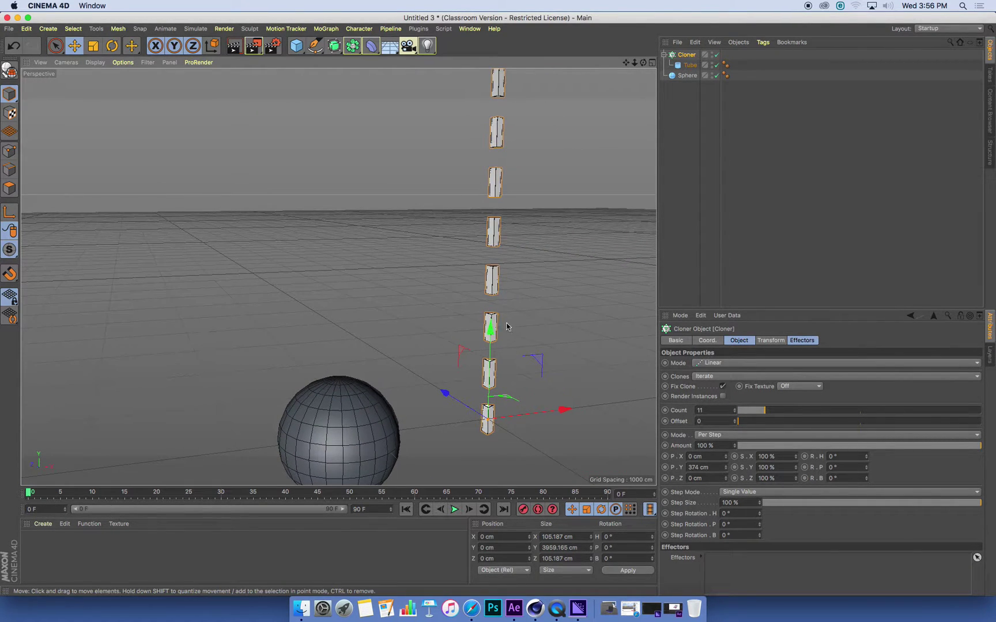
pyautogui.keyDown('alt'); pyautogui.moveTo(409, 407); pyautogui.dragTo(404, 304, button='middle'); pyautogui.keyUp('alt')
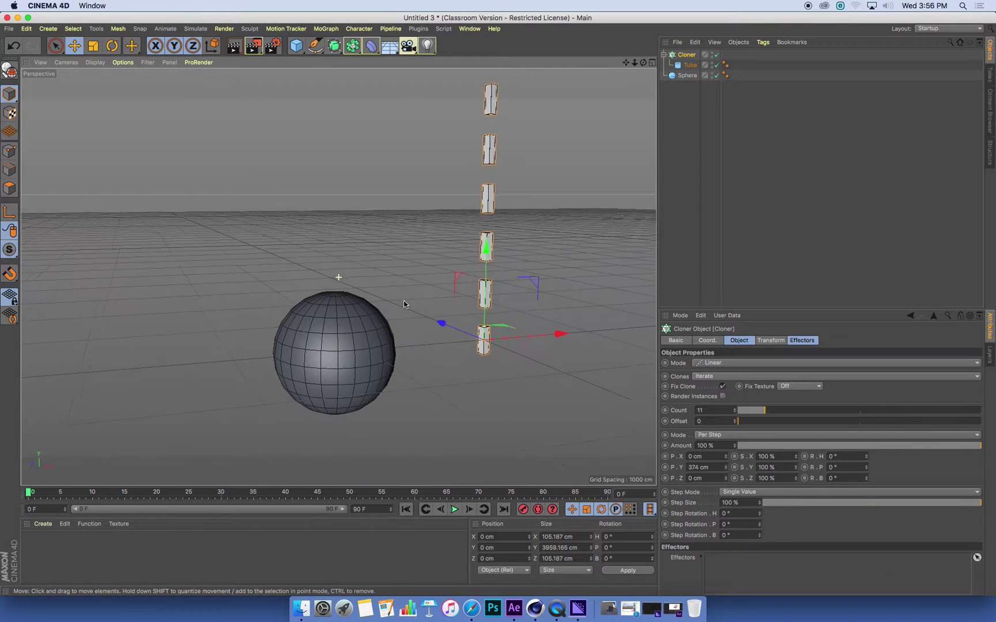
# Change the Cloner's mode to Object and show only its Object properties
pyautogui.click(704, 365)
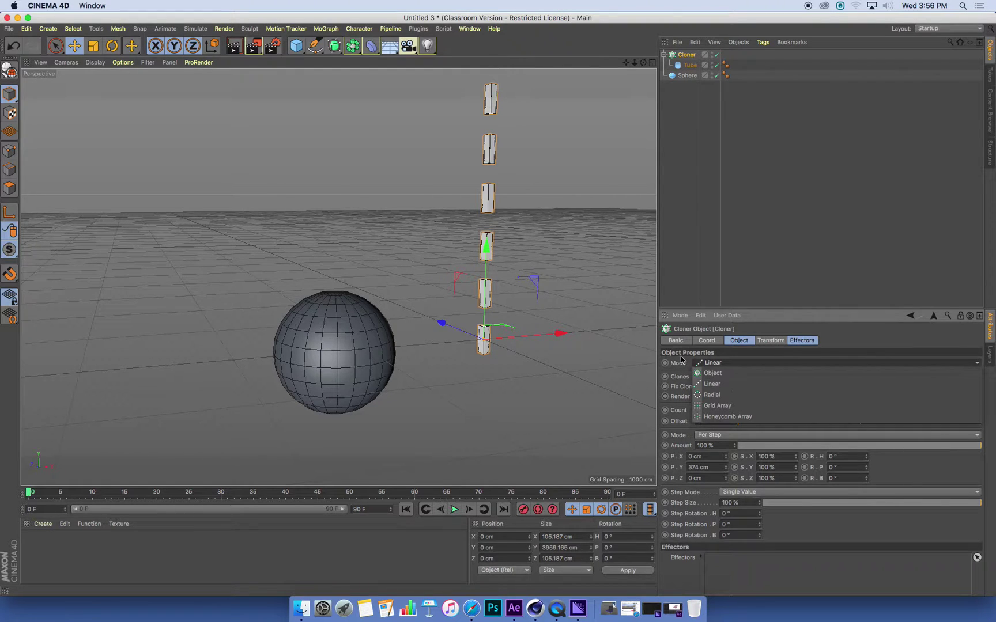
pyautogui.click(711, 375)
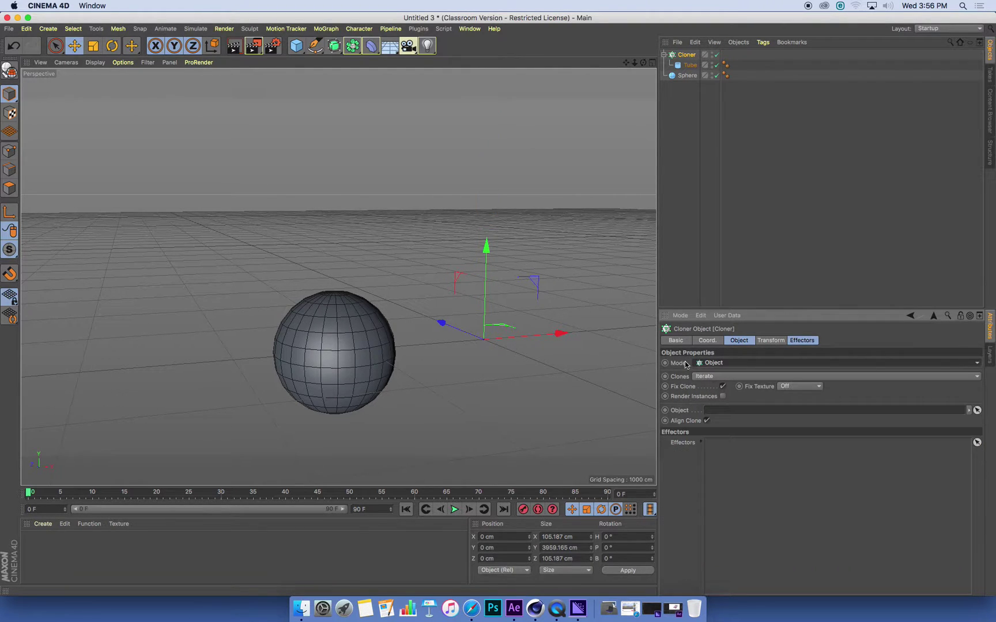
pyautogui.click(712, 364)
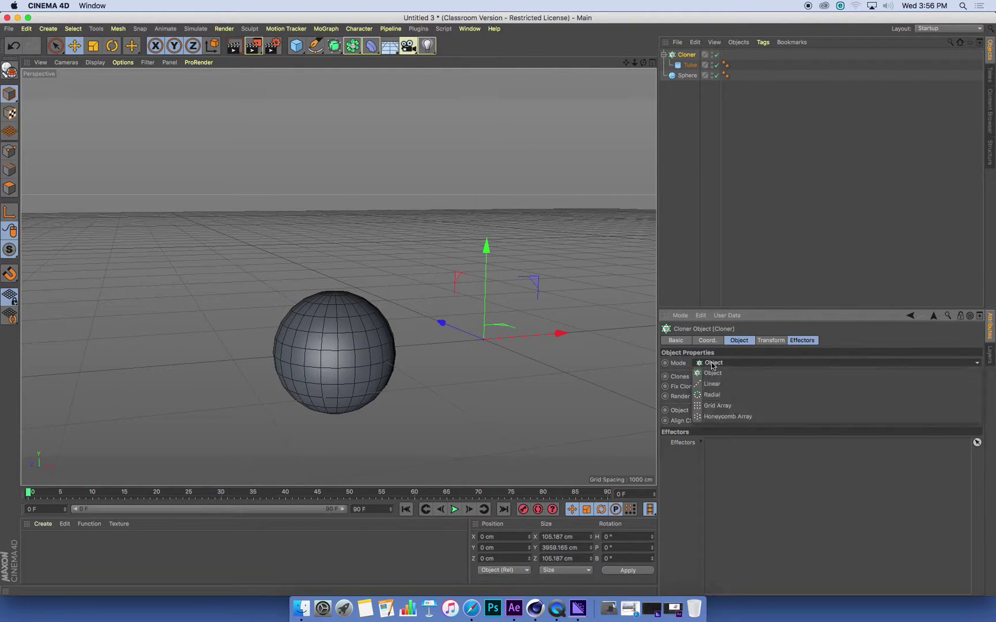
pyautogui.click(740, 346)
pyautogui.click(745, 337)
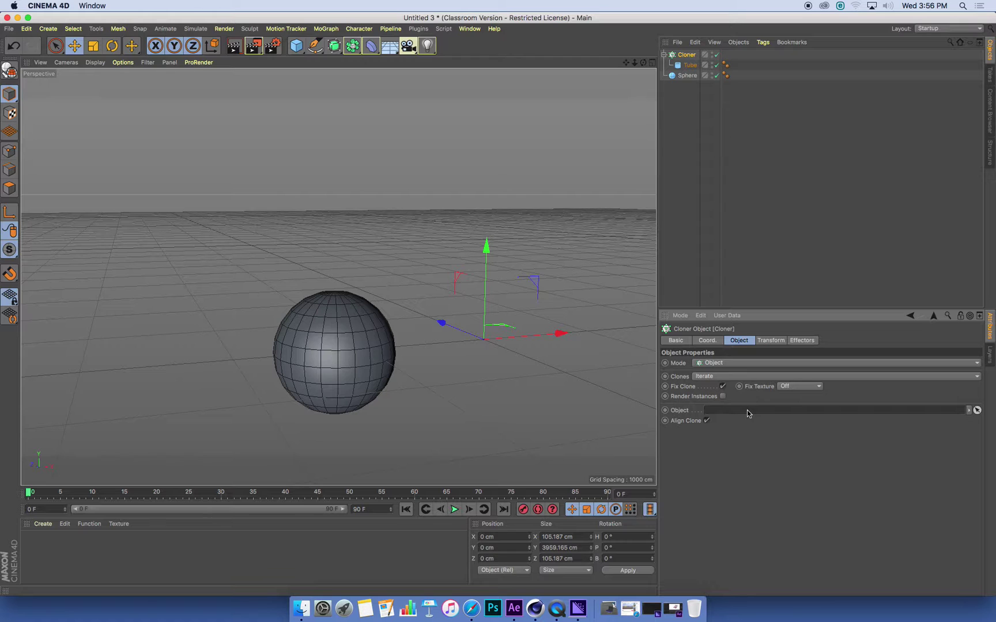
# Assign the sphere as the Cloner's target object so the tubes are distributed over its surface
pyautogui.moveTo(686, 76); pyautogui.dragTo(758, 408)
pyautogui.moveTo(374, 311)
pyautogui.keyDown('alt'); pyautogui.mouseDown()
pyautogui.moveTo(387, 340)
pyautogui.moveTo(425, 326)
pyautogui.moveTo(418, 335)
pyautogui.mouseUp(); pyautogui.keyUp('alt')
pyautogui.scroll(5, 363, 337)
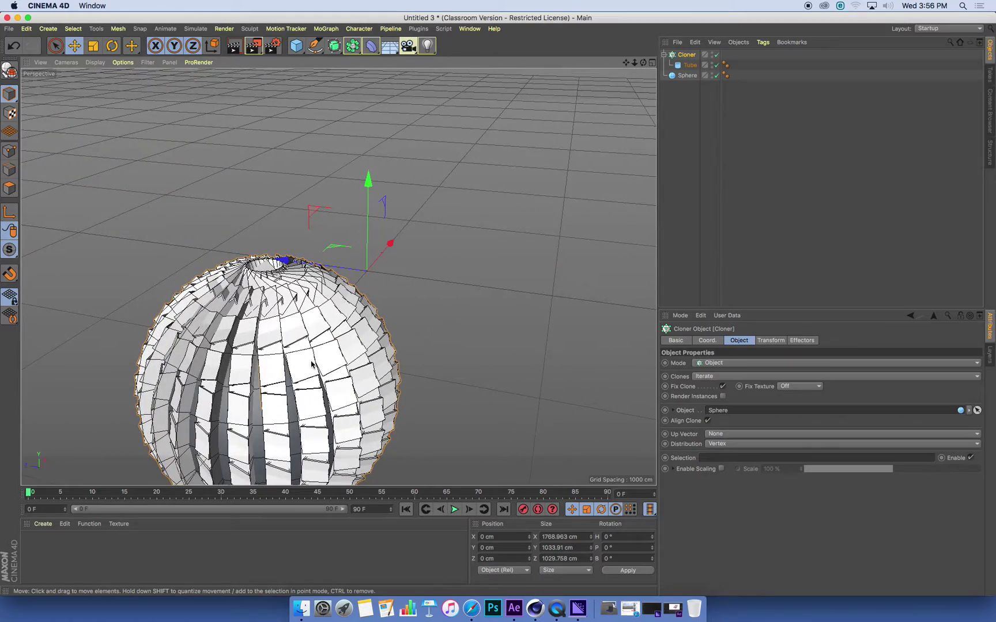
# Hide the Cloner's result temporarily to inspect the sphere's bare segments, and turn the Cloner back on
pyautogui.moveTo(289, 386)
pyautogui.keyDown('alt'); pyautogui.mouseDown()
pyautogui.moveTo(355, 367)
pyautogui.moveTo(344, 328)
pyautogui.moveTo(210, 383)
pyautogui.moveTo(233, 426)
pyautogui.moveTo(226, 356)
pyautogui.moveTo(254, 329)
pyautogui.mouseUp(); pyautogui.keyUp('alt')
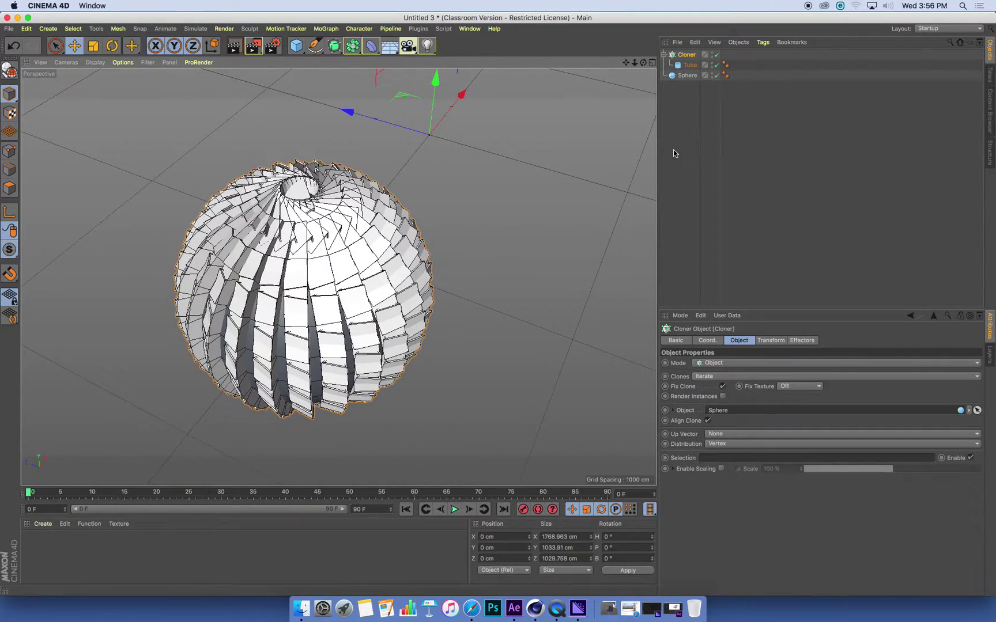
pyautogui.click(689, 57)
pyautogui.moveTo(349, 291)
pyautogui.keyDown('alt'); pyautogui.mouseDown()
pyautogui.moveTo(360, 299)
pyautogui.moveTo(389, 246)
pyautogui.moveTo(375, 286)
pyautogui.moveTo(334, 248)
pyautogui.moveTo(331, 277)
pyautogui.moveTo(329, 254)
pyautogui.mouseUp(); pyautogui.keyUp('alt')
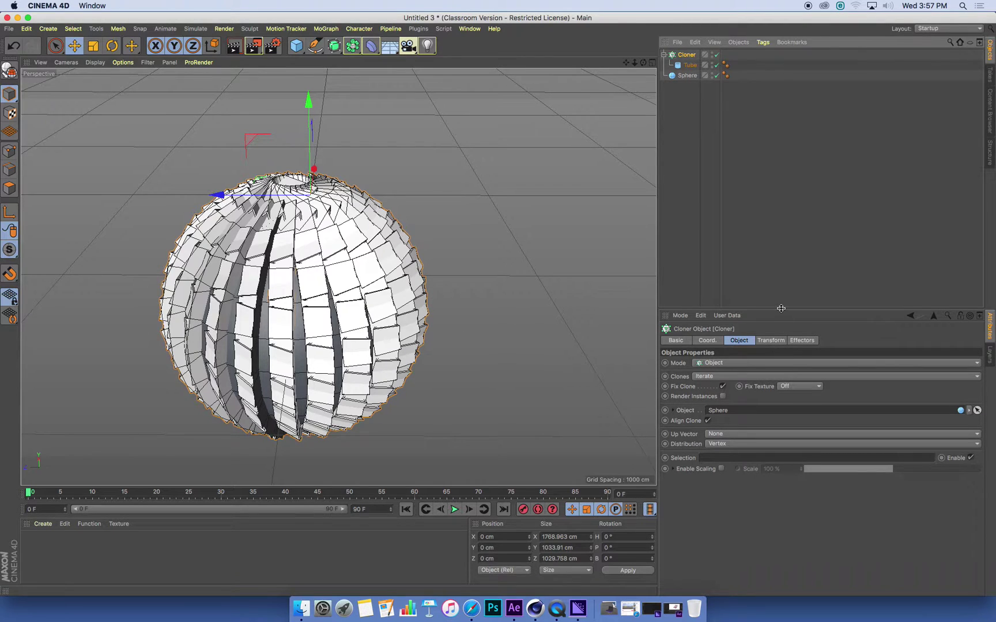
pyautogui.moveTo(780, 310); pyautogui.dragTo(781, 279)
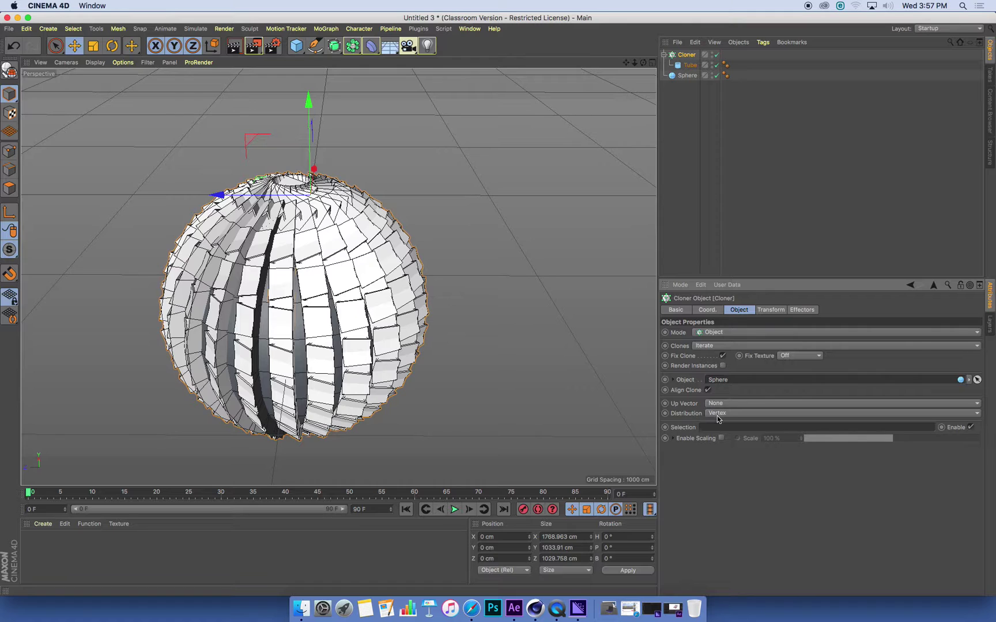
pyautogui.click(716, 54)
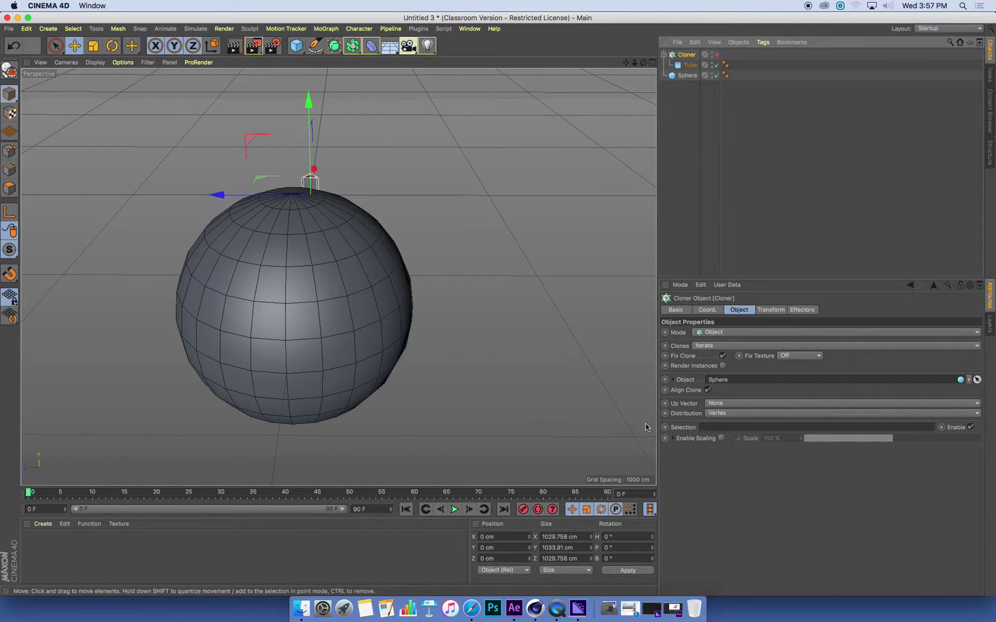
pyautogui.click(716, 54)
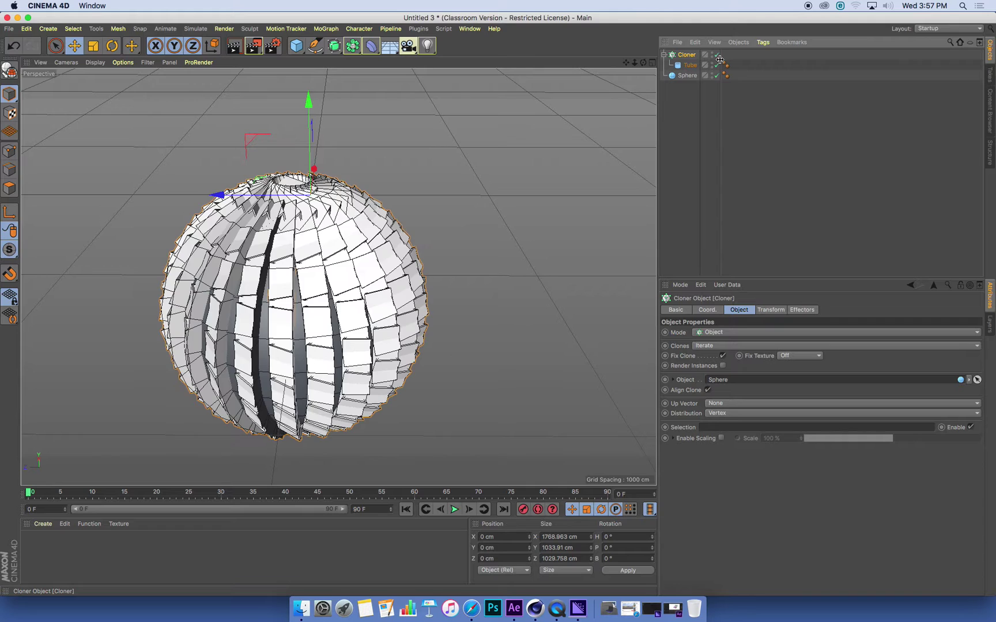
# Change the Cloner's distribution on the sphere to Edge
pyautogui.click(729, 413)
pyautogui.click(722, 436)
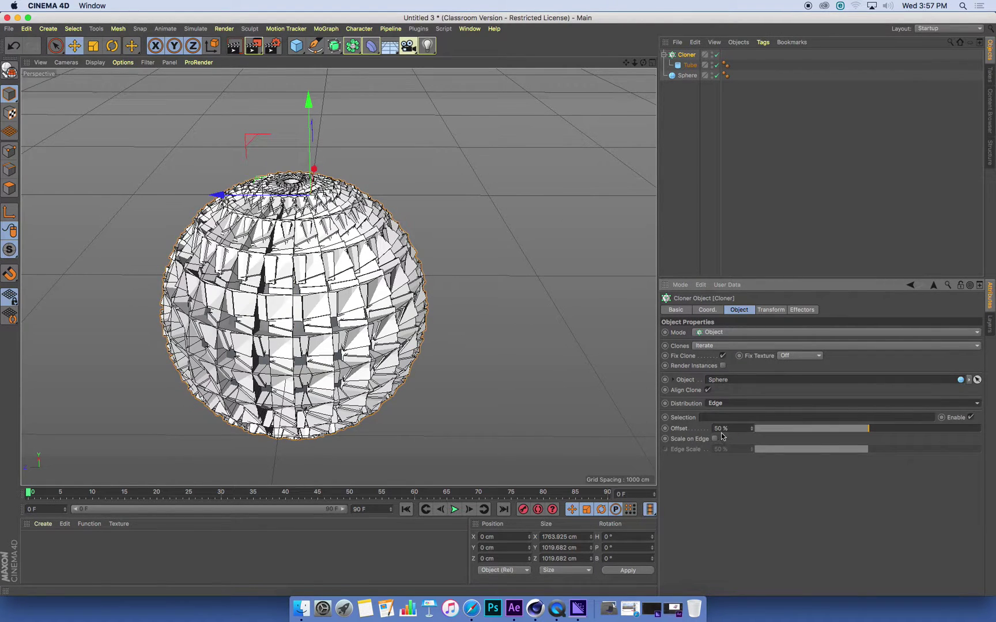
pyautogui.moveTo(299, 326)
pyautogui.keyDown('alt'); pyautogui.mouseDown()
pyautogui.moveTo(355, 389)
pyautogui.moveTo(320, 342)
pyautogui.mouseUp(); pyautogui.keyUp('alt')
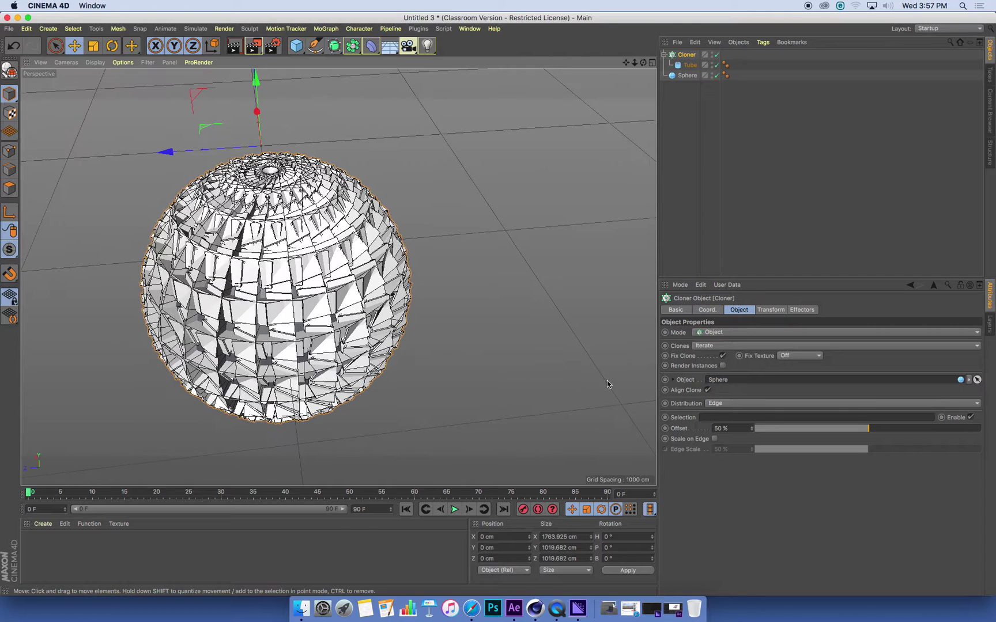
# Change the Cloner's distribution to Polygon Center and compare it with the bare sphere by switching the Cloner off and on
pyautogui.click(725, 404)
pyautogui.click(728, 438)
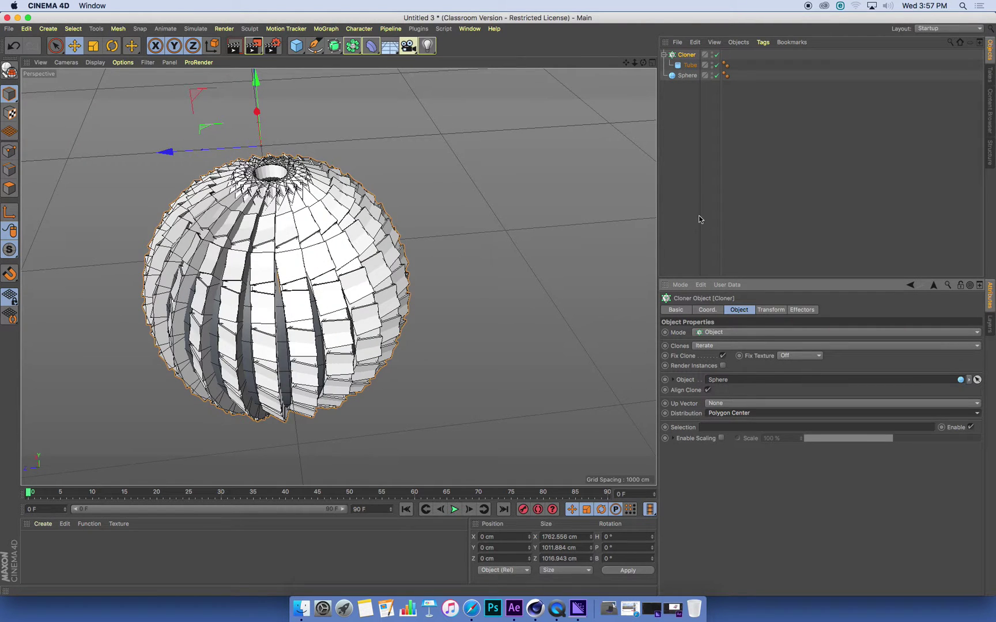
pyautogui.click(716, 54)
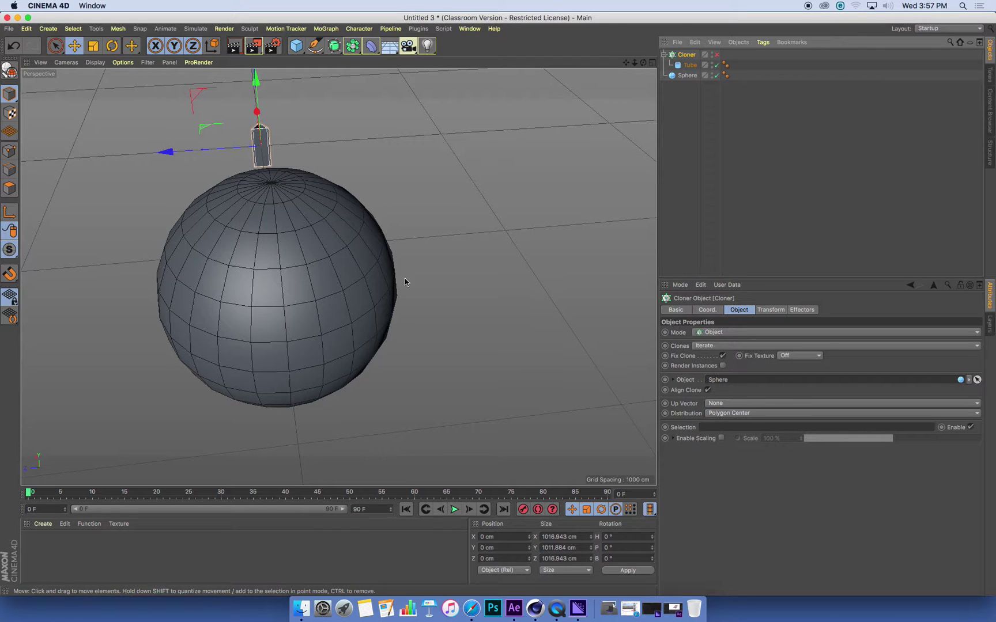
pyautogui.click(716, 55)
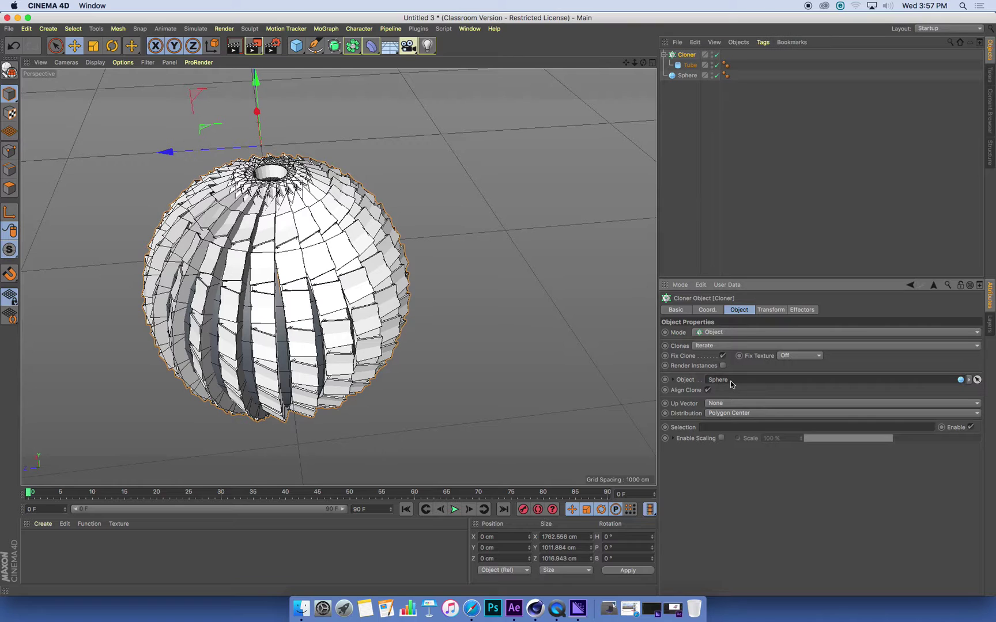
# Change the Cloner's distribution to Surface and raise its clone count to 99
pyautogui.click(733, 413)
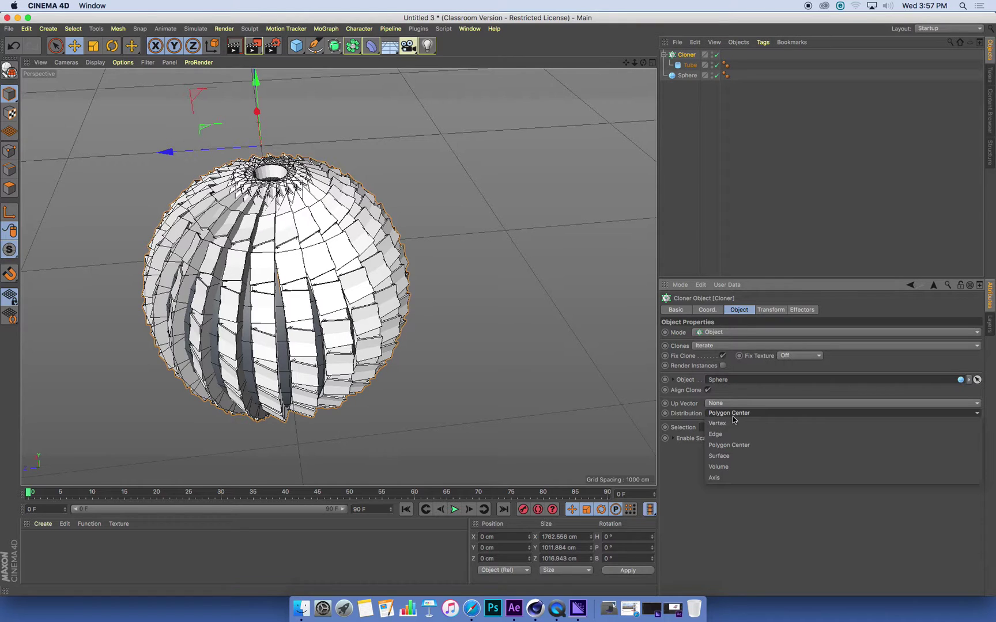
pyautogui.click(743, 454)
pyautogui.keyDown('alt'); pyautogui.moveTo(270, 325); pyautogui.dragTo(363, 314); pyautogui.keyUp('alt')
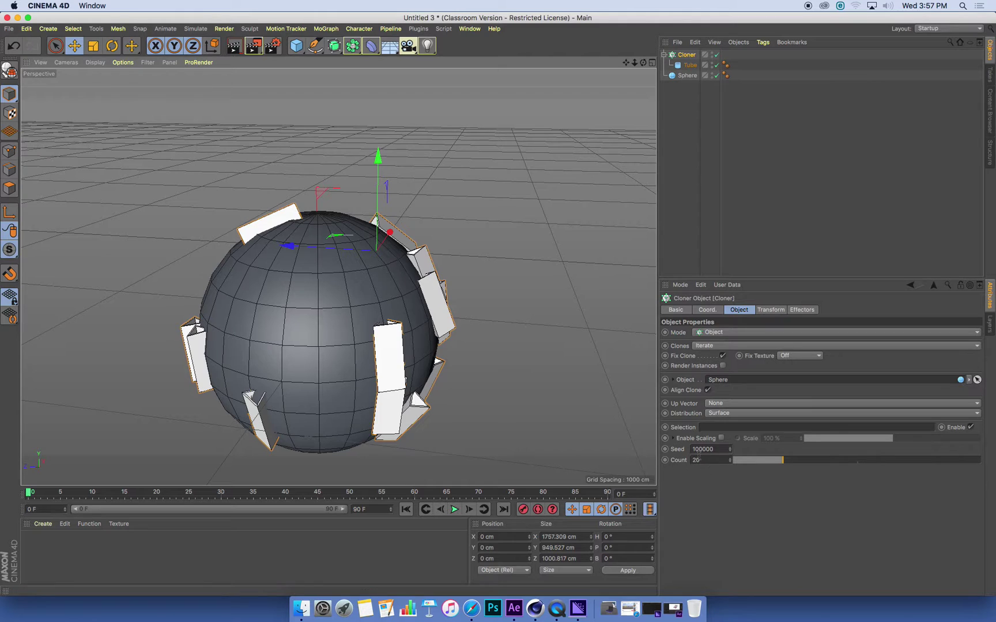
pyautogui.moveTo(793, 464); pyautogui.dragTo(980, 468)
pyautogui.keyDown('alt'); pyautogui.moveTo(458, 384); pyautogui.dragTo(451, 346); pyautogui.keyUp('alt')
pyautogui.keyDown('alt'); pyautogui.moveTo(299, 385); pyautogui.dragTo(411, 322, button='middle'); pyautogui.keyUp('alt')
pyautogui.keyDown('alt'); pyautogui.moveTo(411, 322); pyautogui.dragTo(409, 334); pyautogui.keyUp('alt')
pyautogui.keyDown('alt'); pyautogui.moveTo(409, 334); pyautogui.dragTo(340, 358, button='middle'); pyautogui.keyUp('alt')
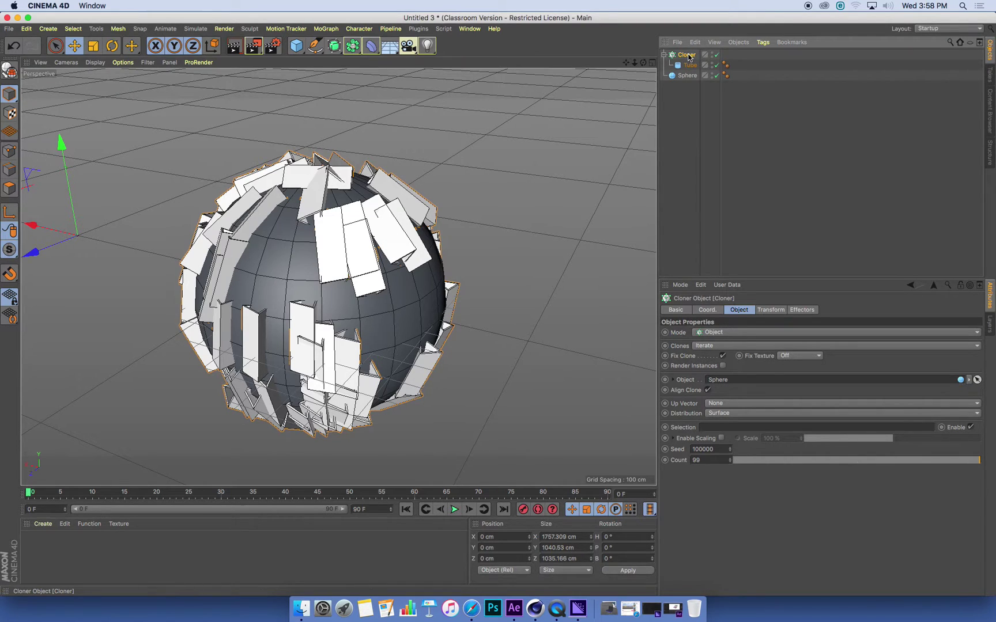
# Set the Cloner's transform pitch rotation (R.P) to 90° so the tubes point outward from the sphere
pyautogui.click(766, 310)
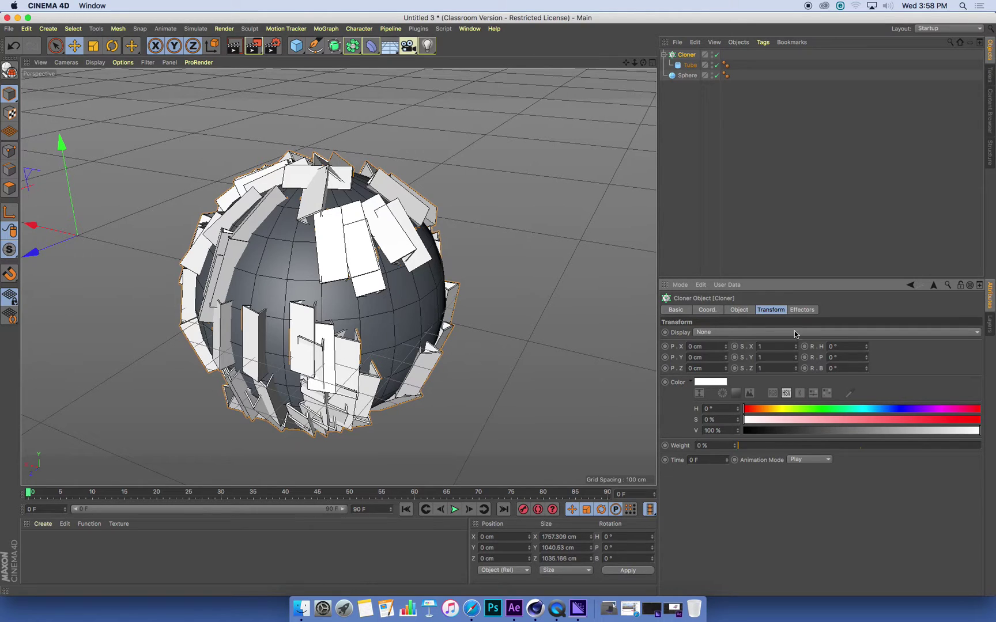
pyautogui.moveTo(867, 348)
pyautogui.mouseDown()
pyautogui.moveTo(880, 365)
pyautogui.moveTo(867, 363)
pyautogui.moveTo(869, 375)
pyautogui.moveTo(823, 359)
pyautogui.mouseUp()
pyautogui.press('super+z')
pyautogui.write('90')
pyautogui.press('Return')
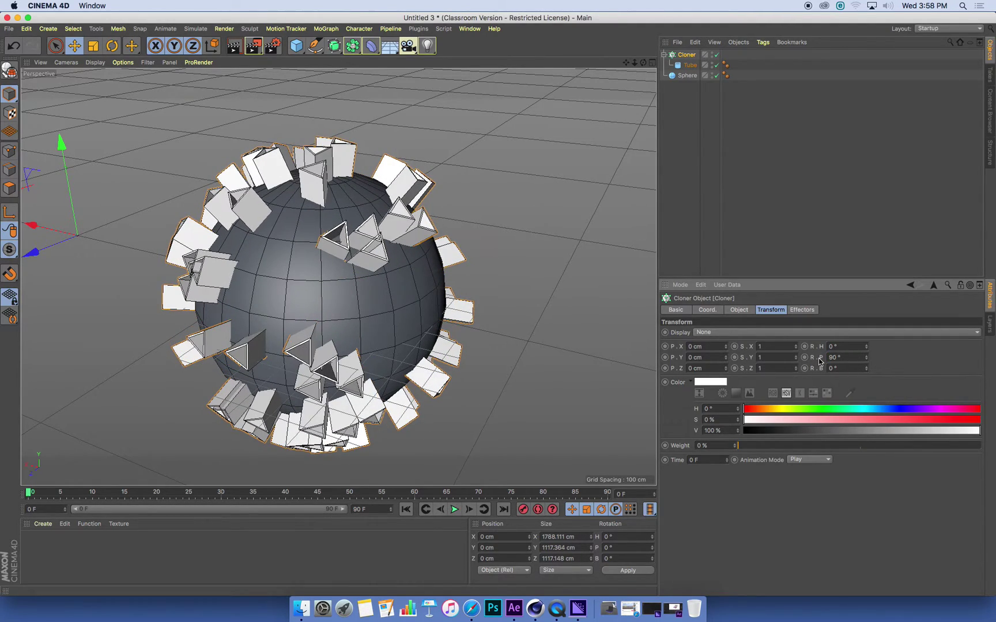
pyautogui.keyDown('alt'); pyautogui.moveTo(478, 289); pyautogui.dragTo(306, 244); pyautogui.keyUp('alt')
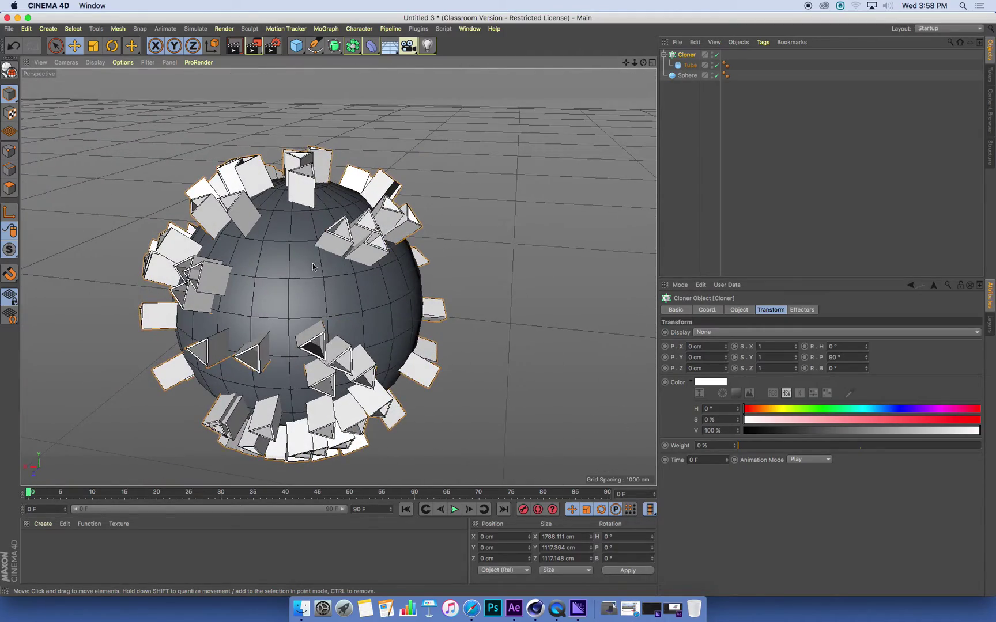
pyautogui.keyDown('alt'); pyautogui.moveTo(340, 290); pyautogui.dragTo(298, 296); pyautogui.keyUp('alt')
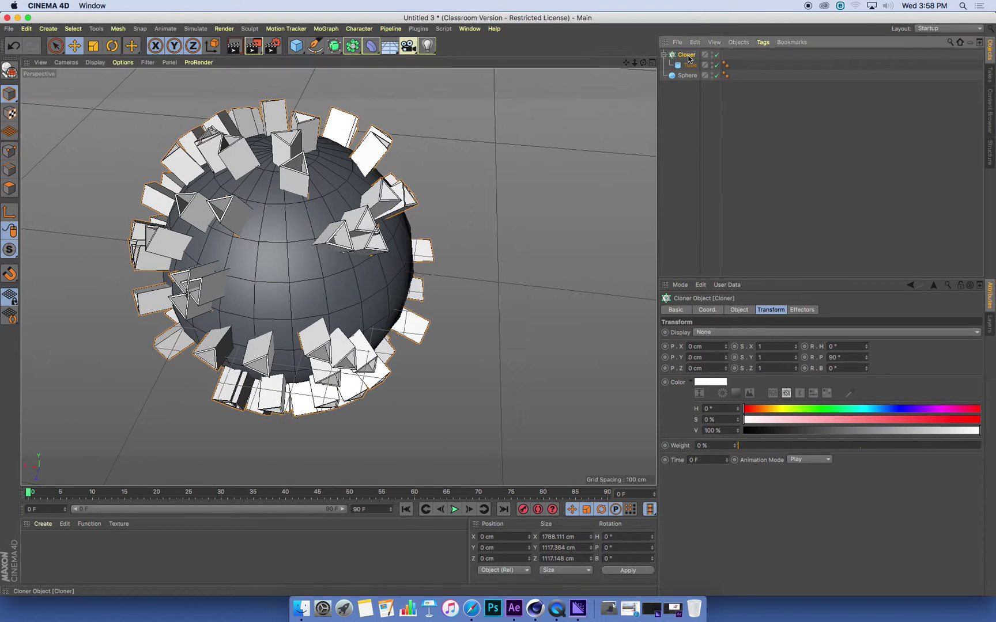
# Switch the Cloner's distribution from Surface to Edge for the outward-pointing tubes
pyautogui.click(739, 310)
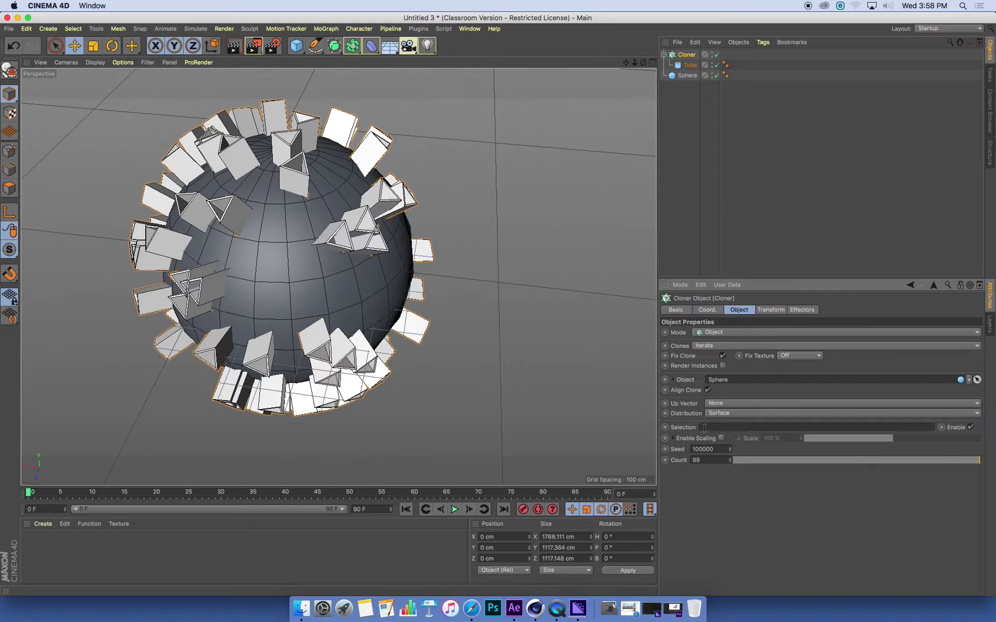
pyautogui.click(726, 415)
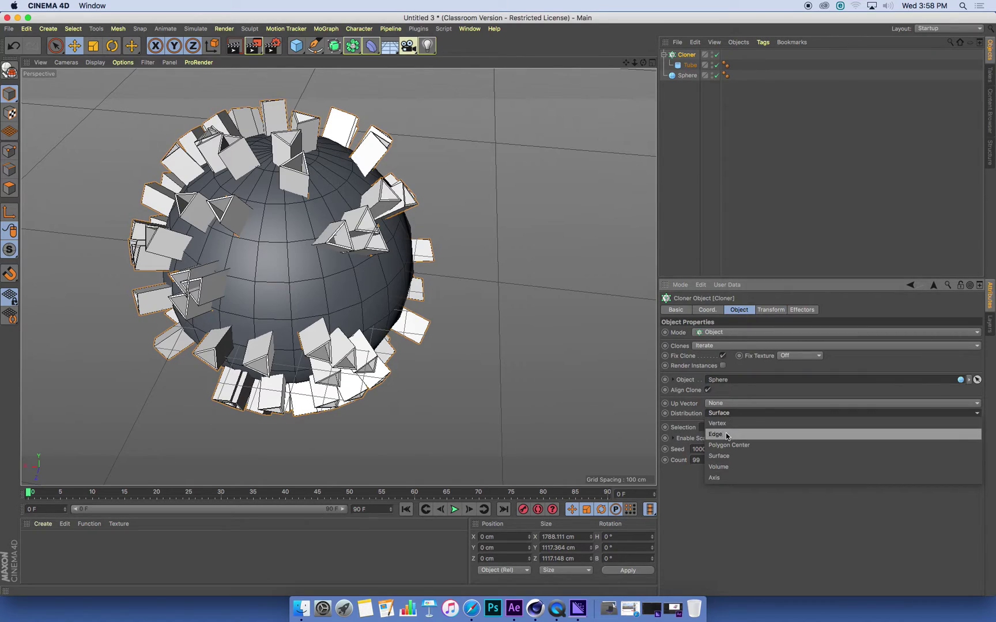
pyautogui.click(727, 435)
pyautogui.moveTo(364, 335)
pyautogui.keyDown('alt'); pyautogui.mouseDown()
pyautogui.moveTo(395, 234)
pyautogui.moveTo(460, 249)
pyautogui.moveTo(491, 324)
pyautogui.moveTo(433, 329)
pyautogui.moveTo(396, 286)
pyautogui.mouseUp(); pyautogui.keyUp('alt')
# Select the sphere to access its object properties
pyautogui.click(688, 76)
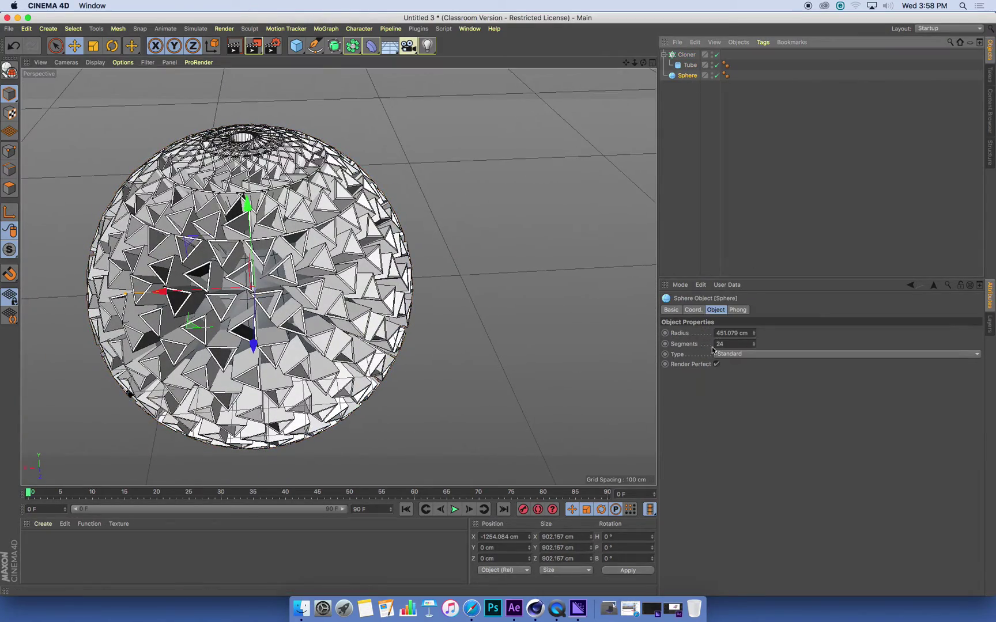